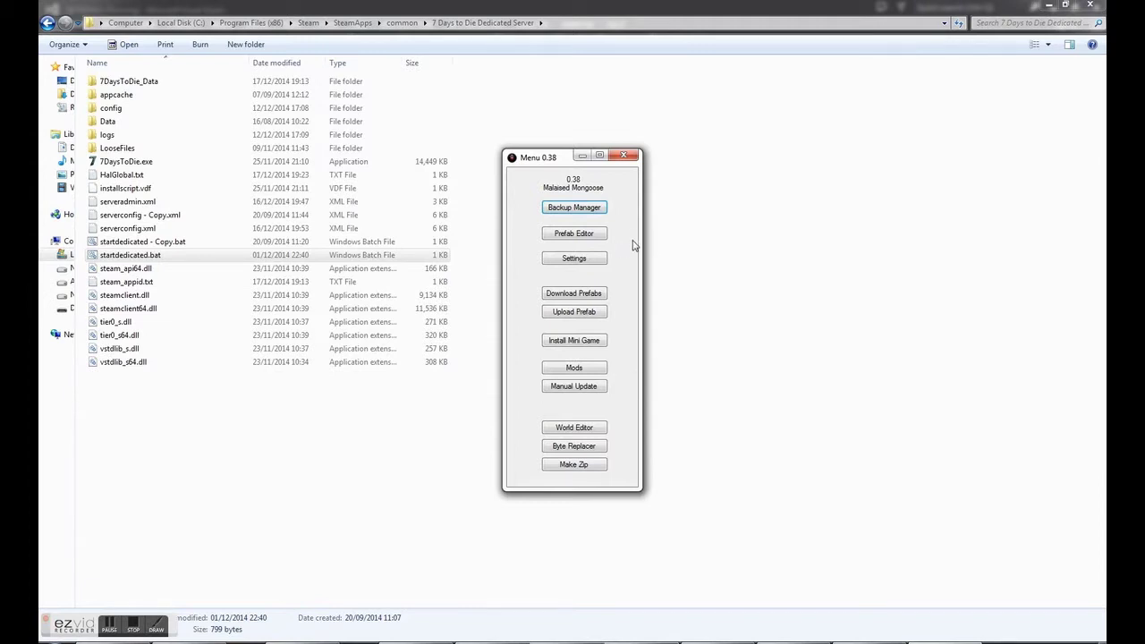
- Switch to 7 Days To Die and connect to the dedicated server at 127.0.0.1
click(439, 642)
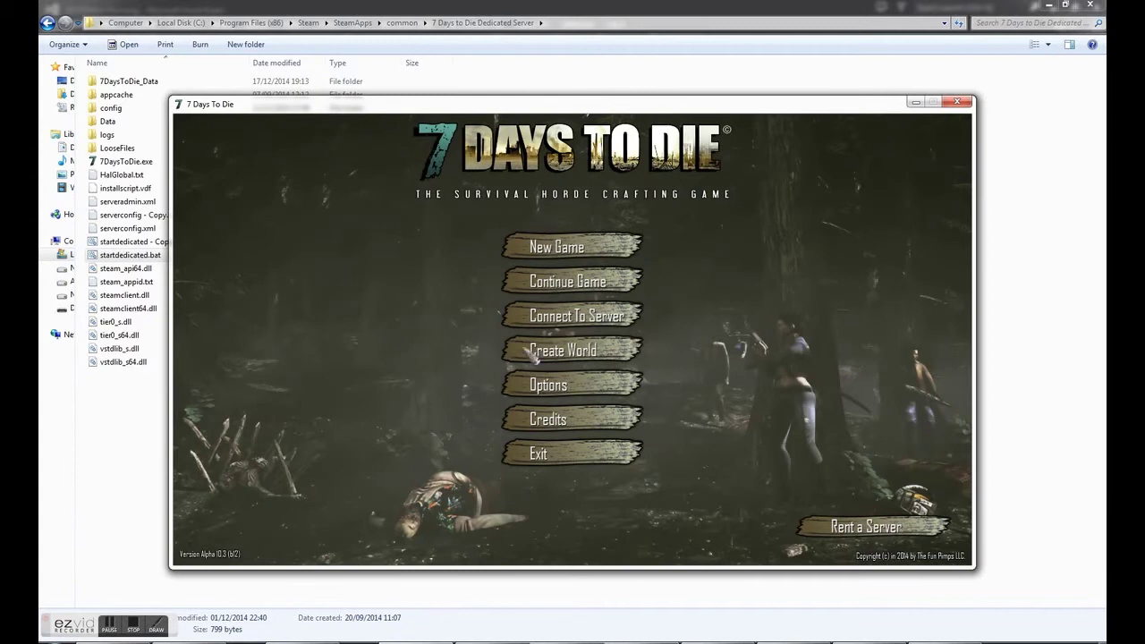
click(569, 322)
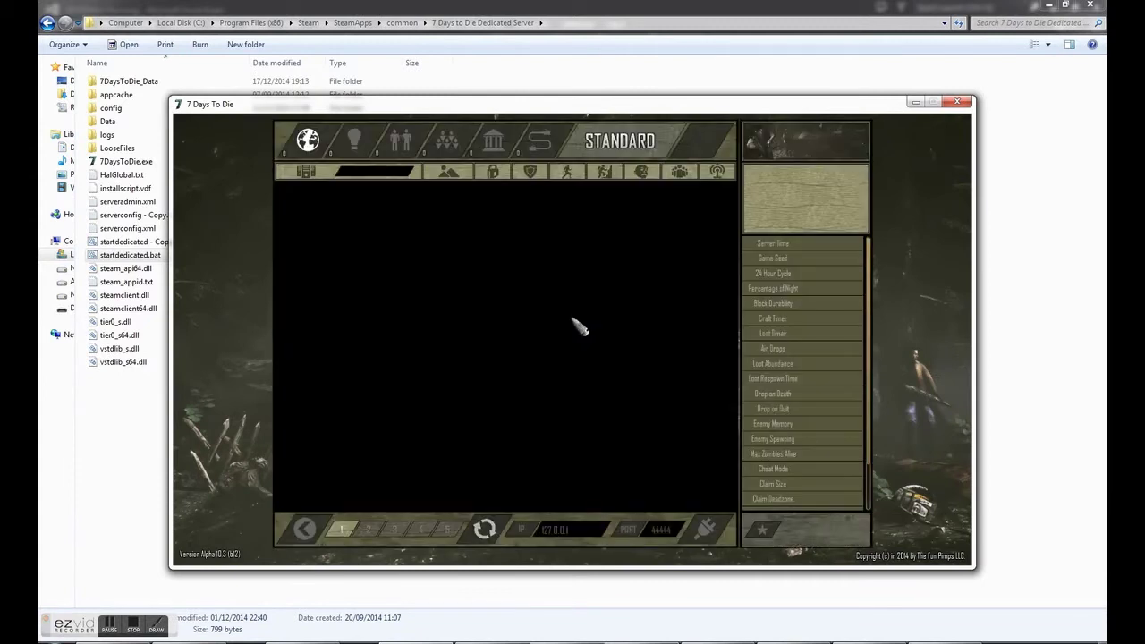
click(707, 532)
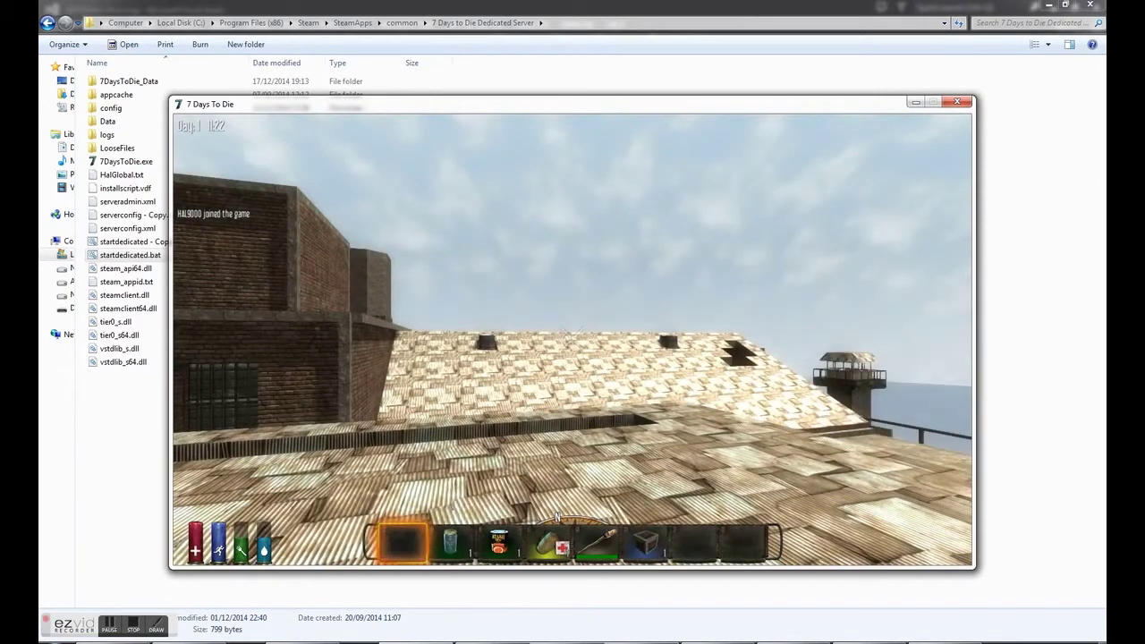
mouse_move(573, 340)
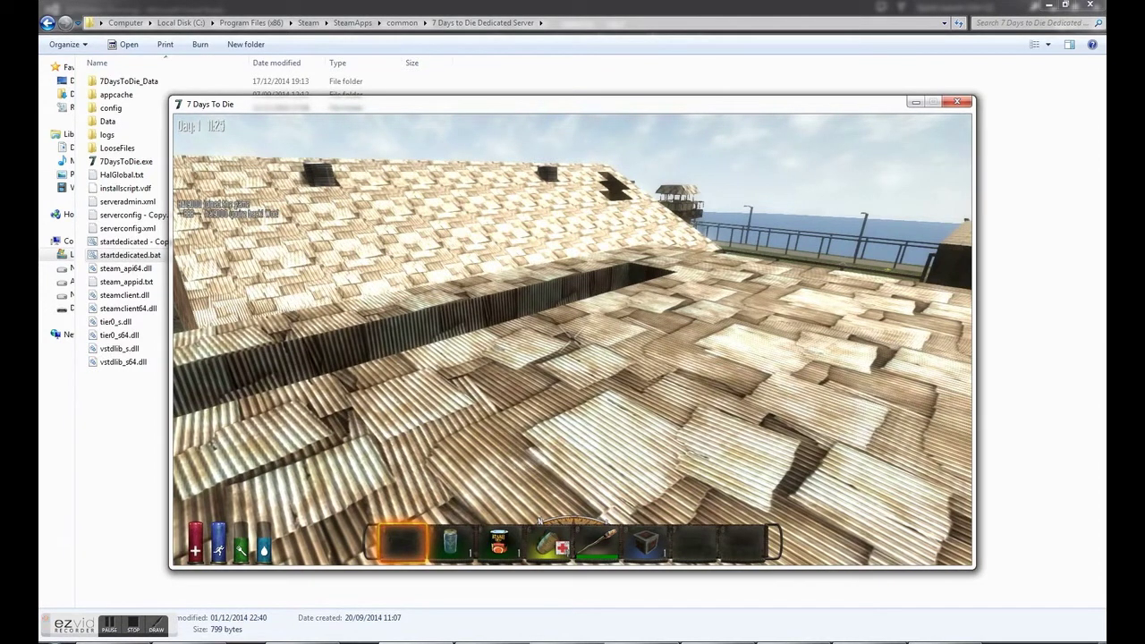
- Enable the debug menu with the console command dm and fly up over the prison building
key(F1)
text(dm)
key(Return)
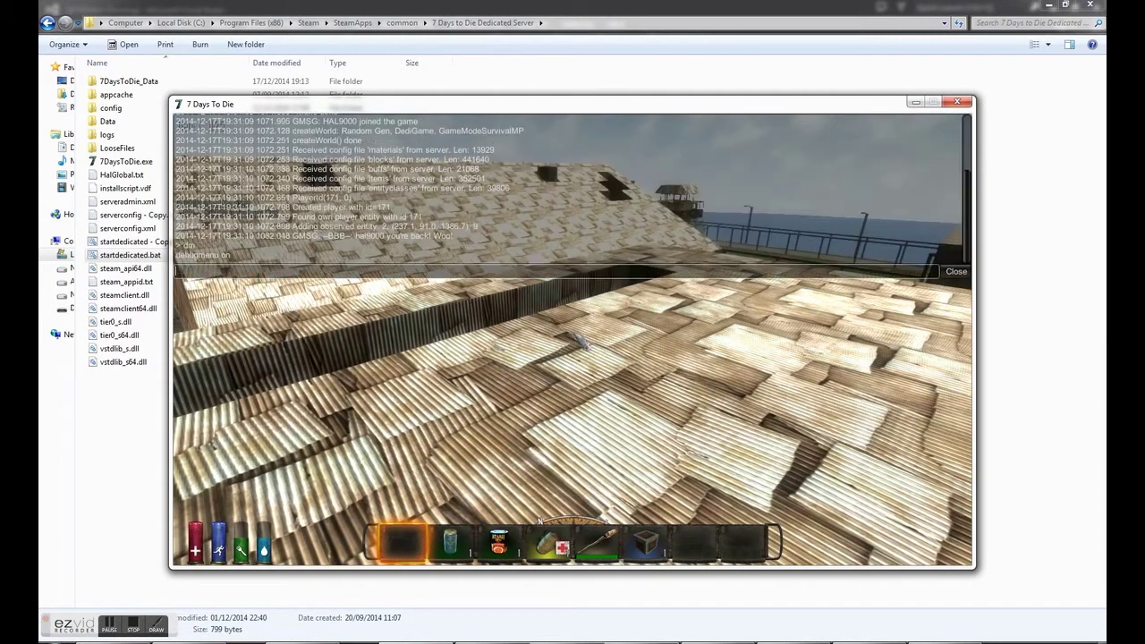
key(F1)
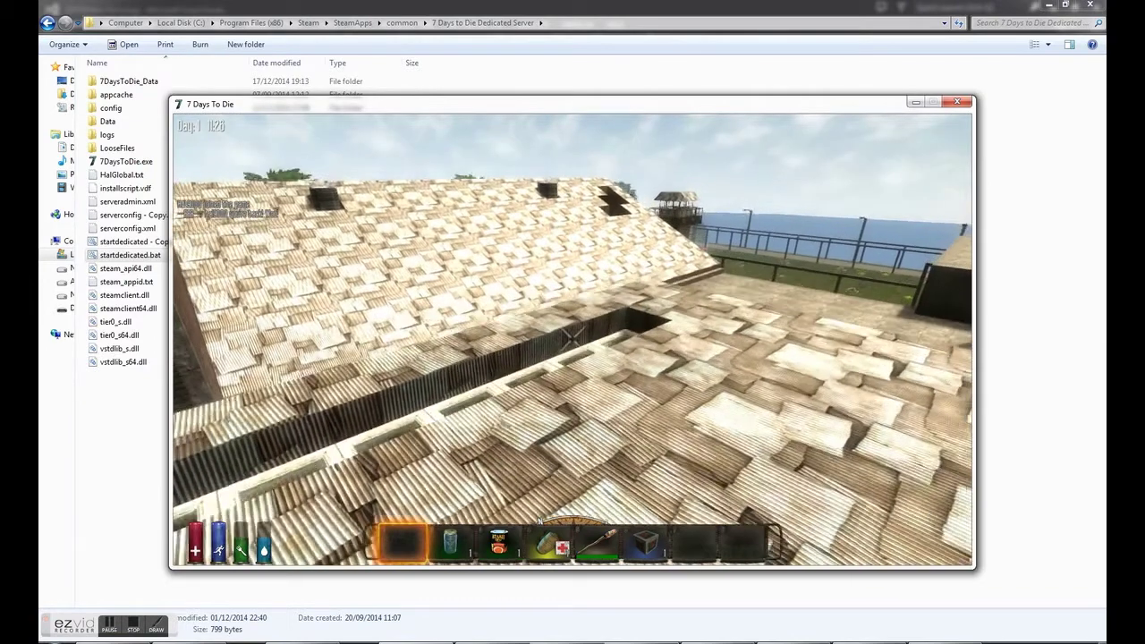
key(space)
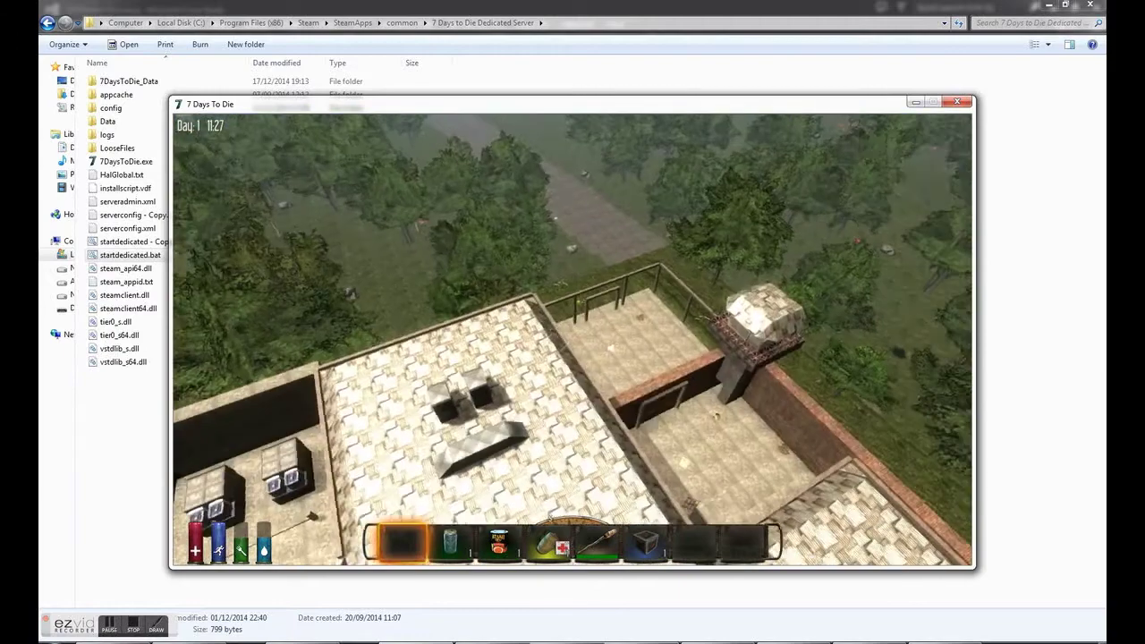
key(w)
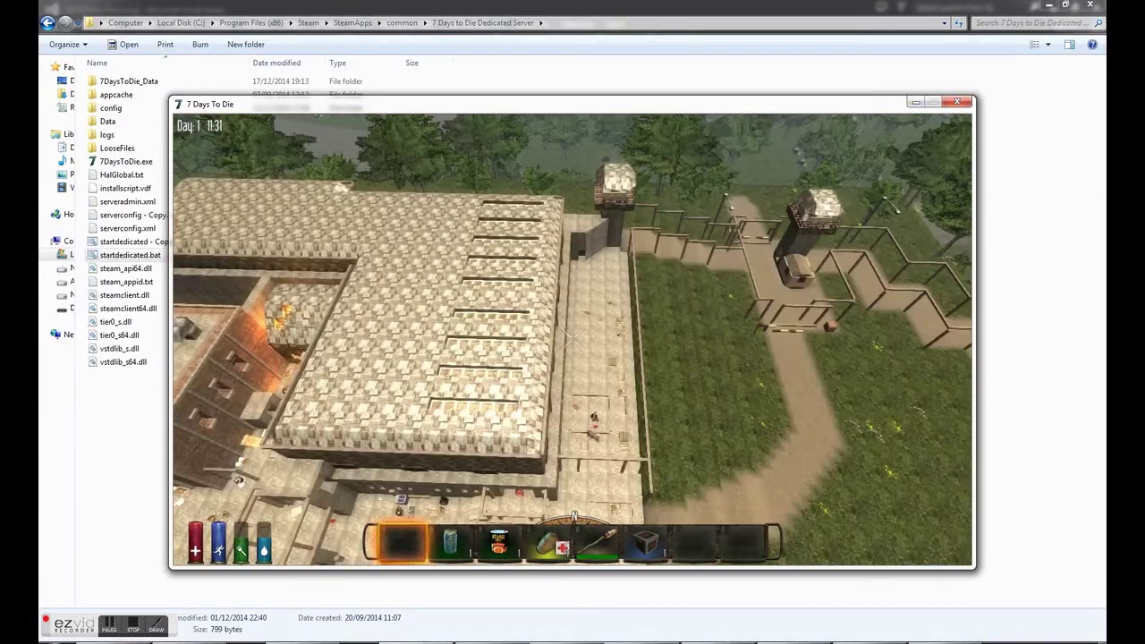
- Claim the surrounding area as "prison" by sending the chat command "bbb claim prison"
key(t)
text(bb)
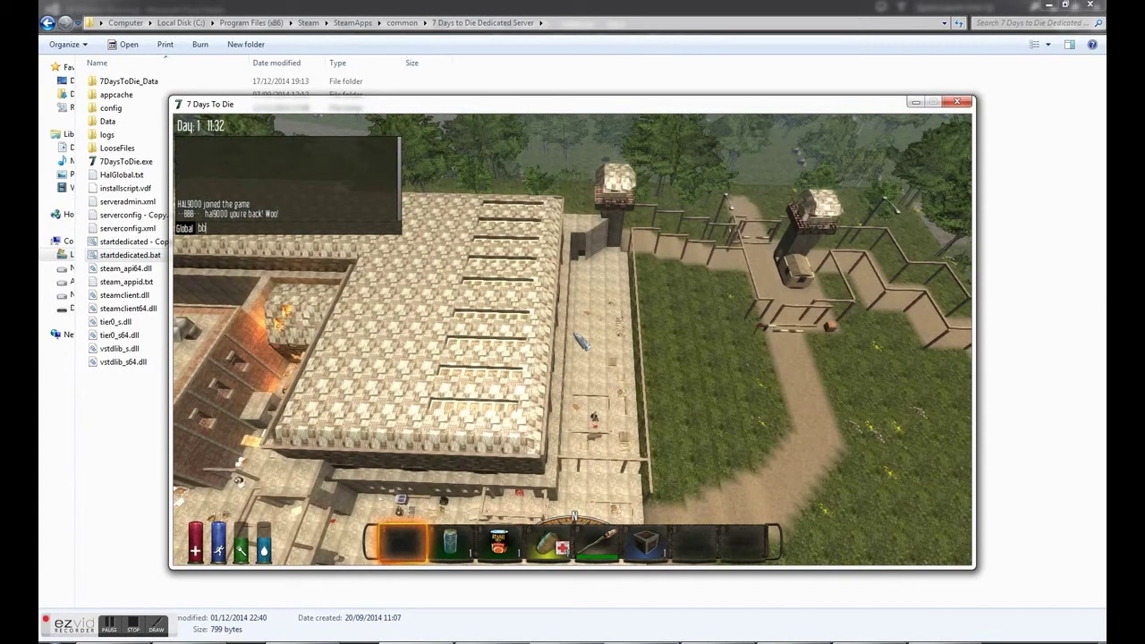
text(b claim prison)
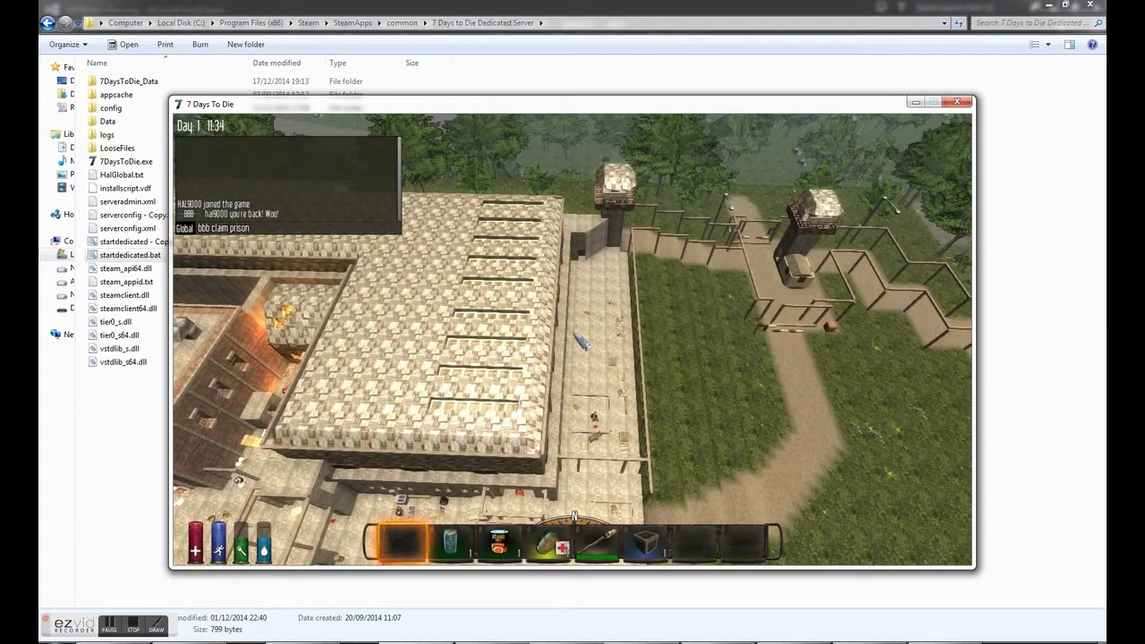
key(Return)
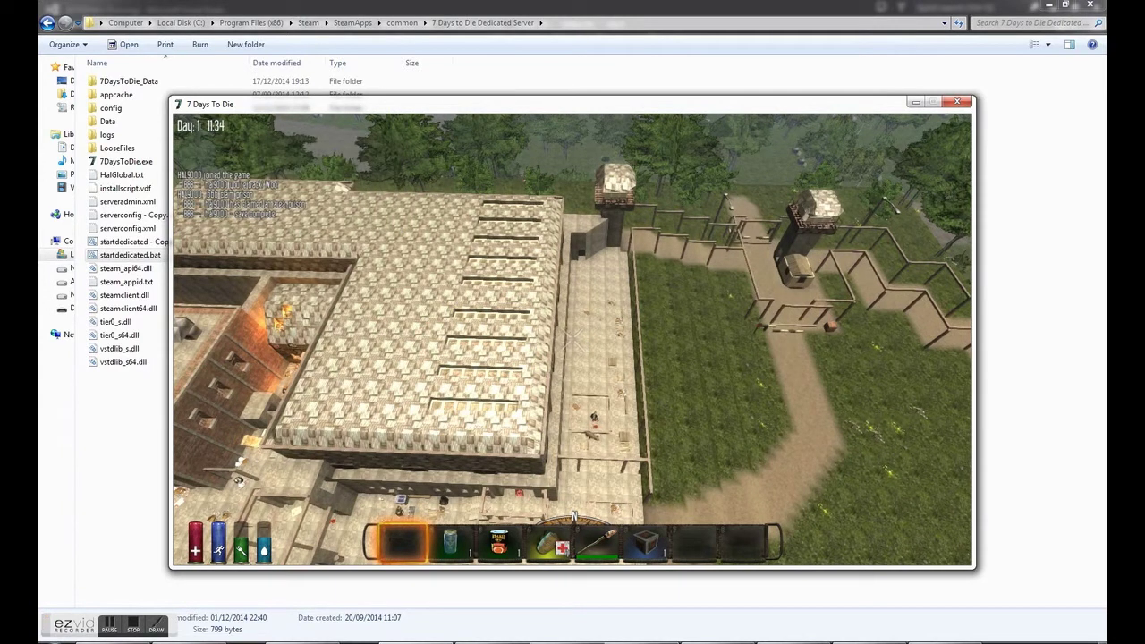
- Export the claimed area with the chat command "bbb ex prison" and reopen the chat to check the export message
key(t)
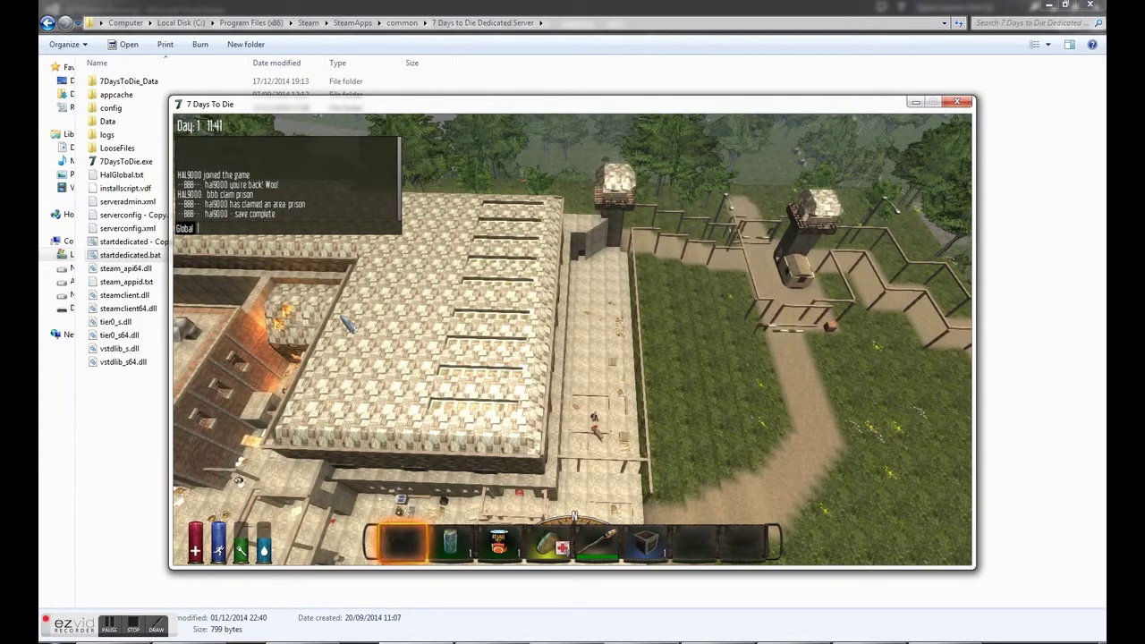
text(ex prison)
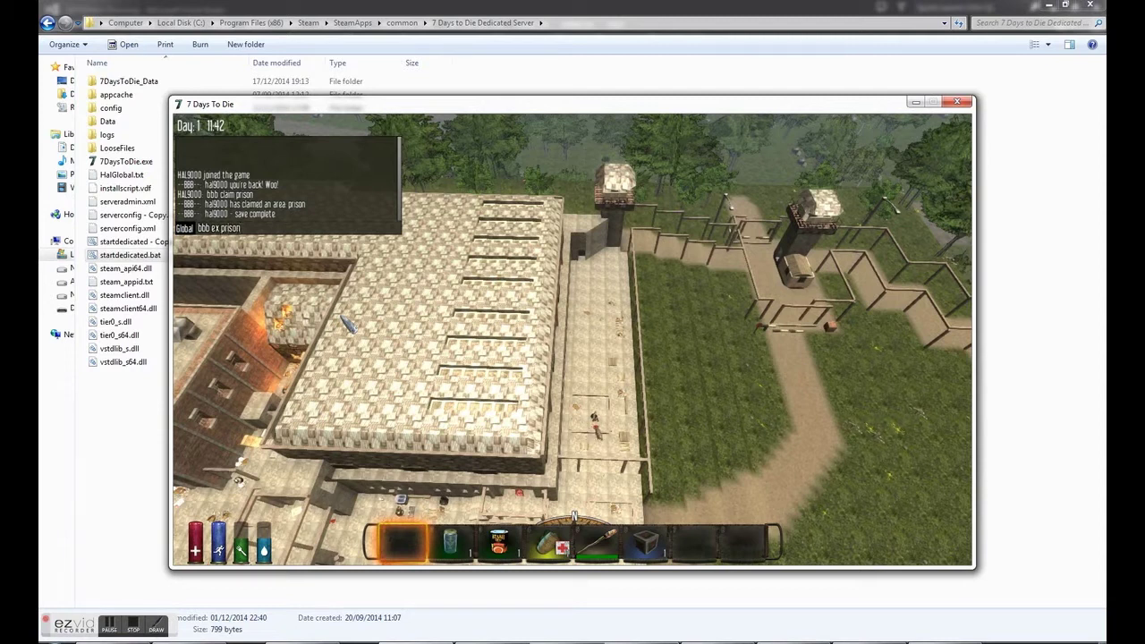
key(Return)
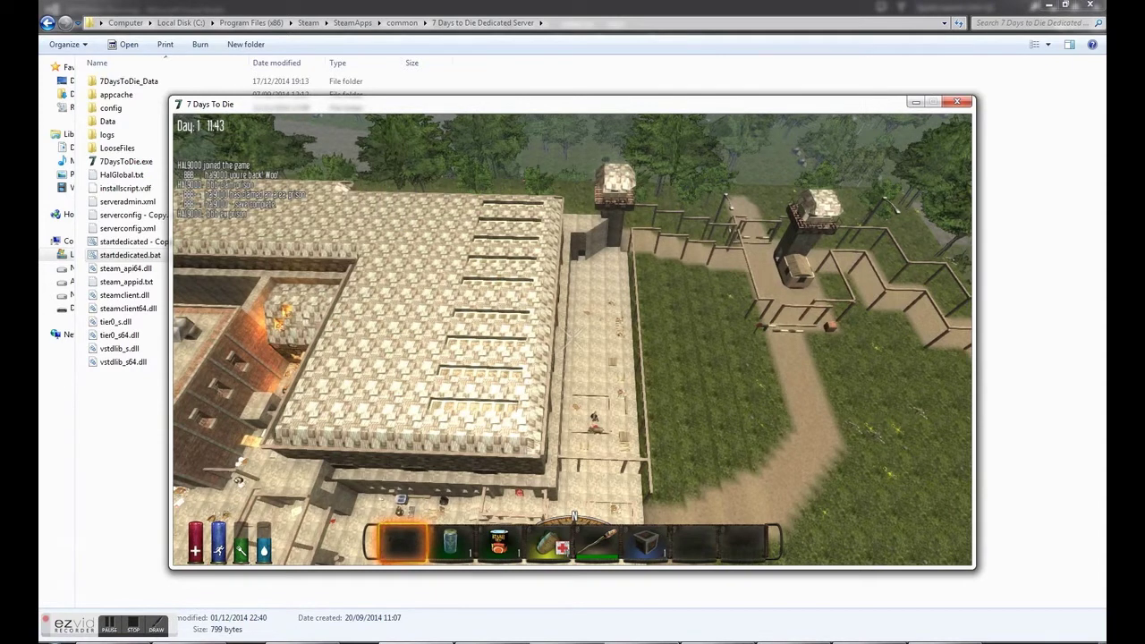
key(t)
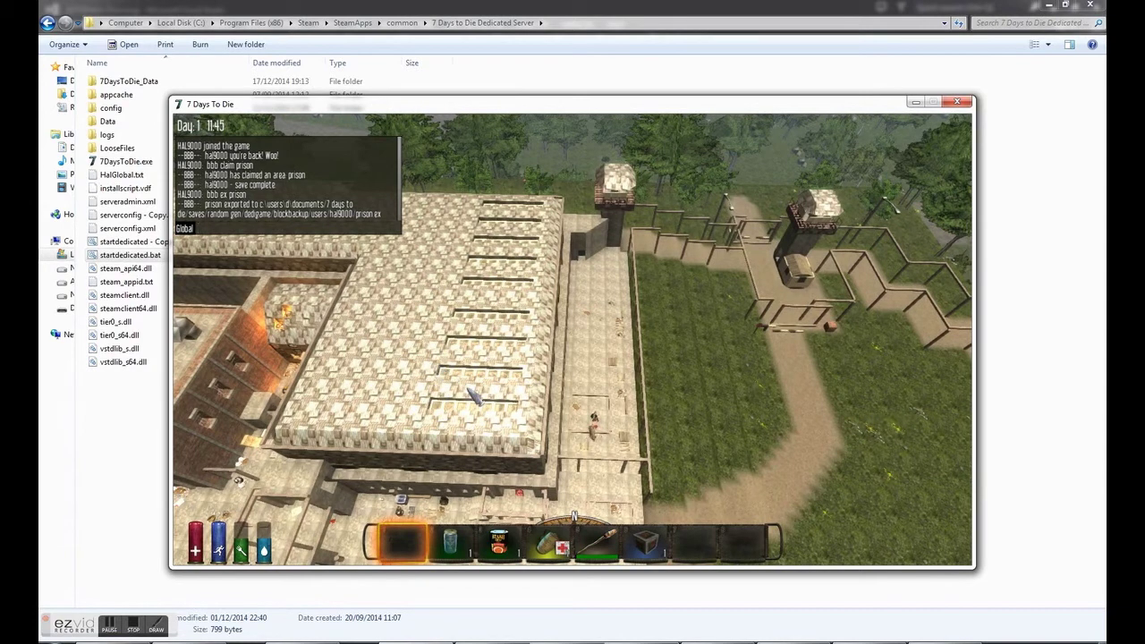
- Switch to the Menu 0.38 tool, open its Prefab Editor and start loading an exported area
key(alt+Tab)
key(alt+Tab)
key(alt+Tab)
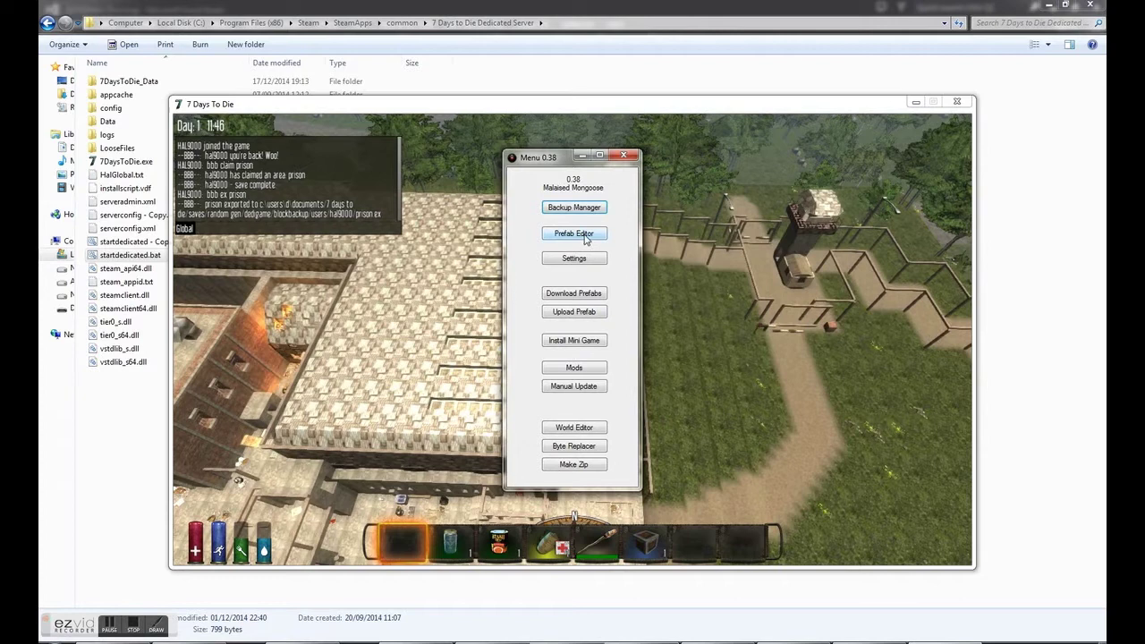
click(572, 233)
click(53, 20)
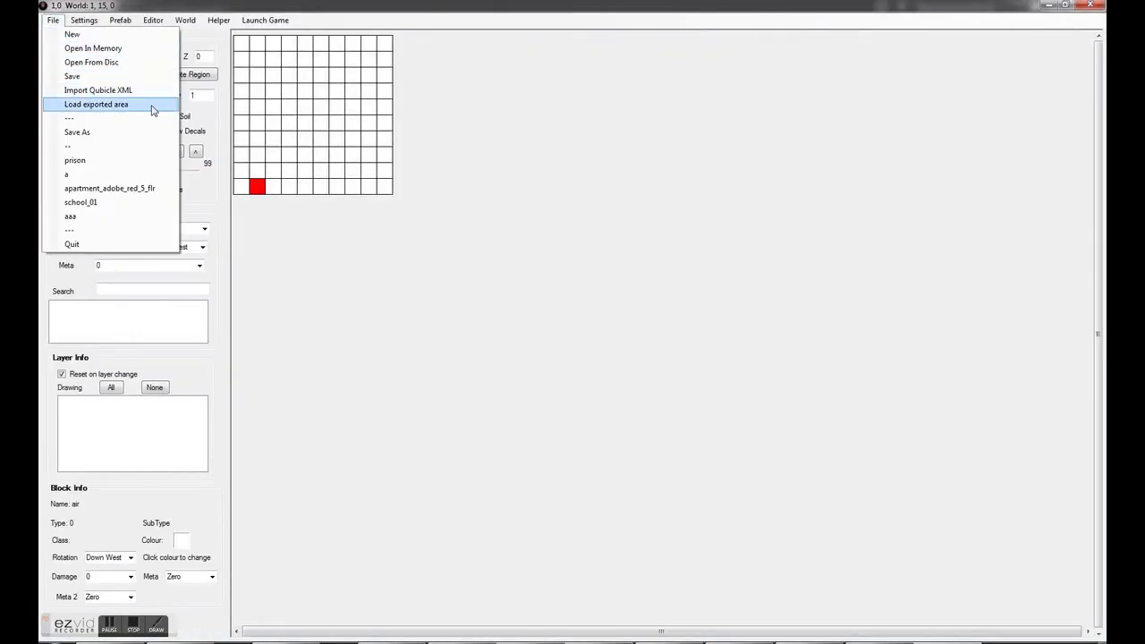
click(153, 110)
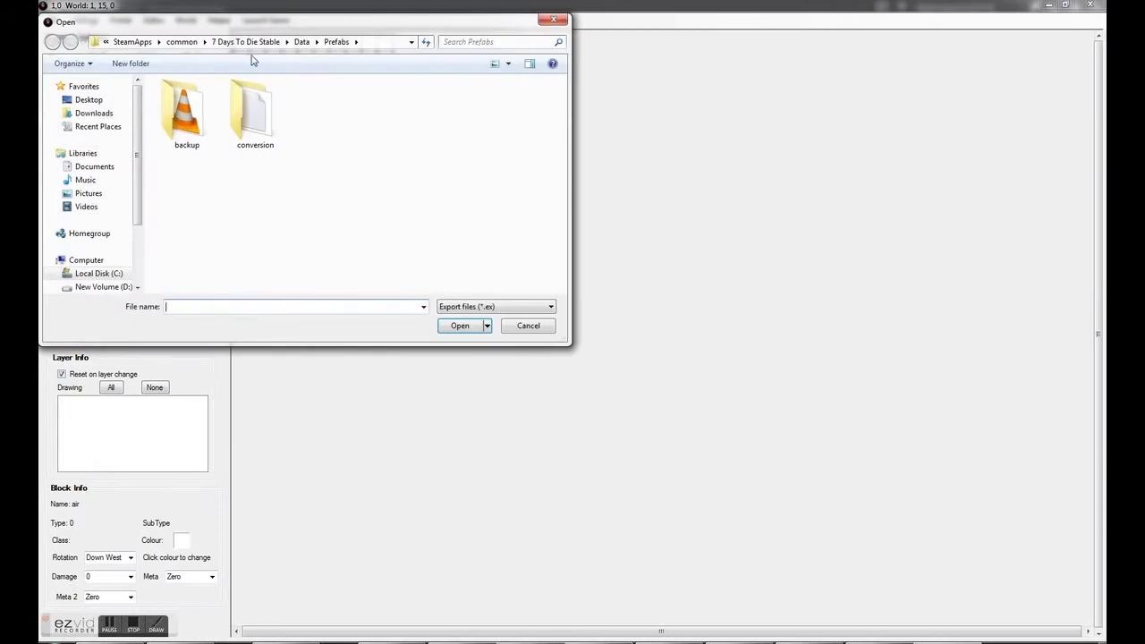
- Browse to the player's export folder in Documents under 7 Days To Die\Saves\Random Gen\DediGame\BlockBackup\Users
click(246, 42)
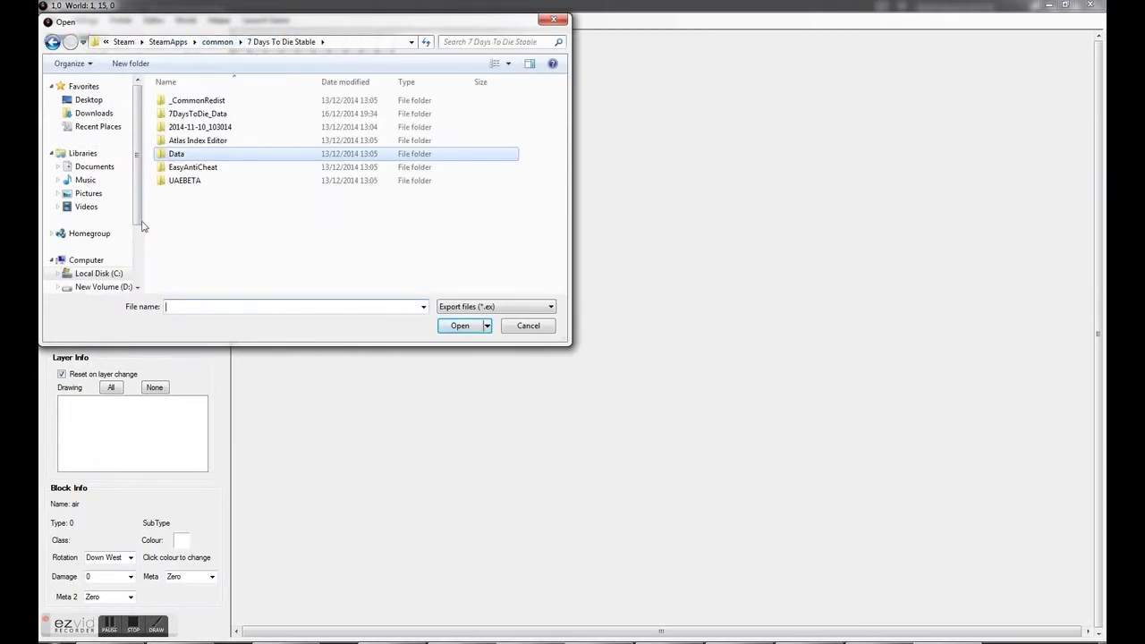
click(107, 166)
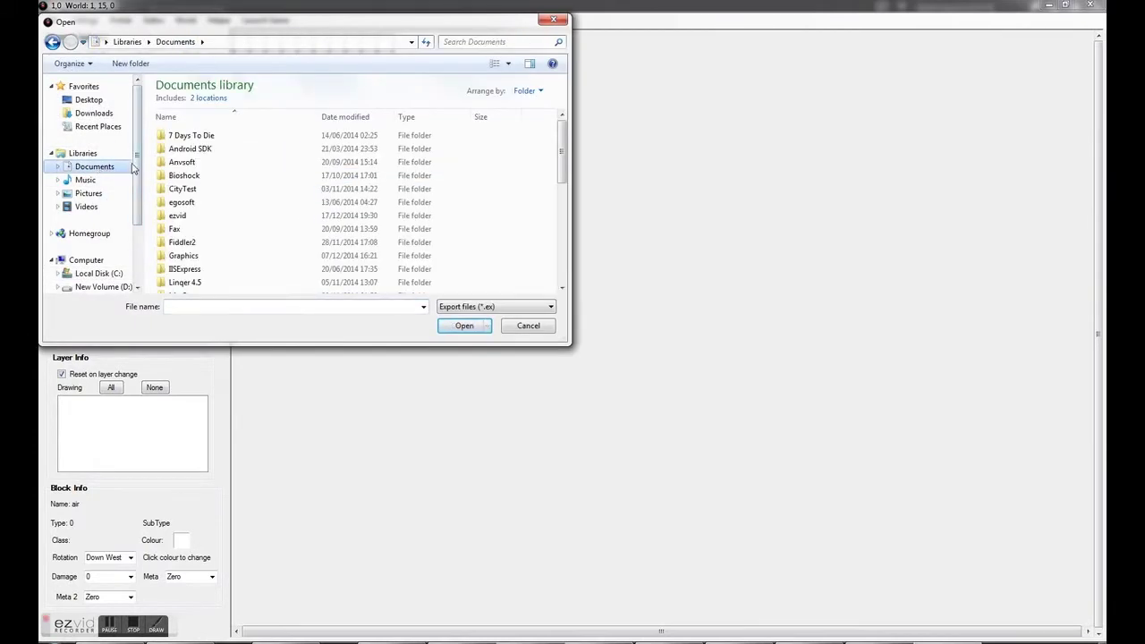
double_click(205, 139)
double_click(206, 139)
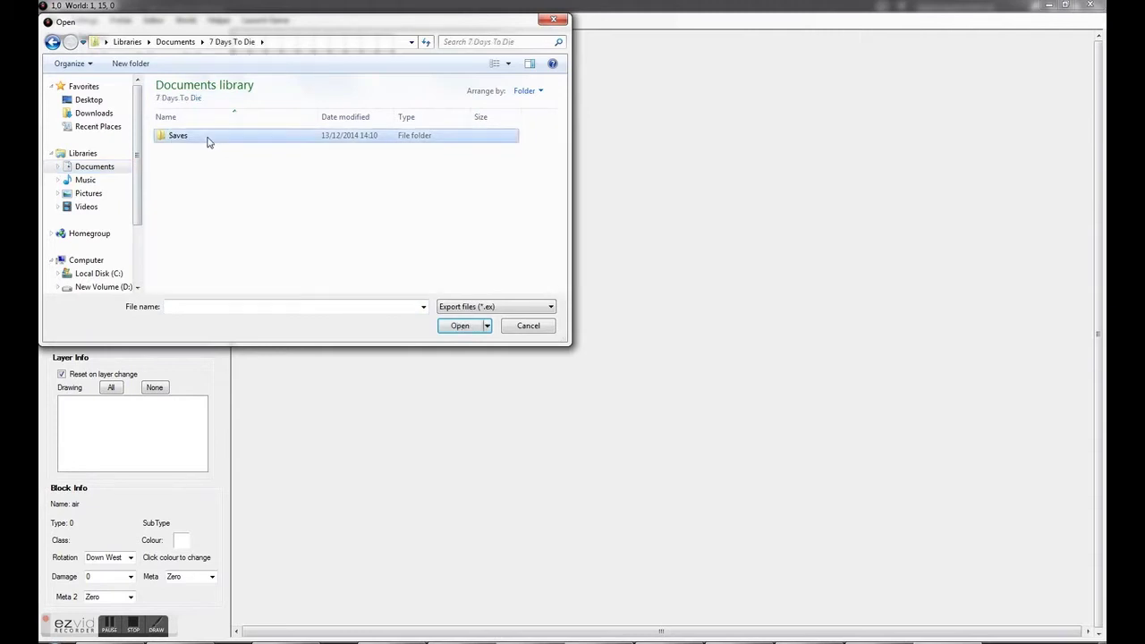
double_click(207, 141)
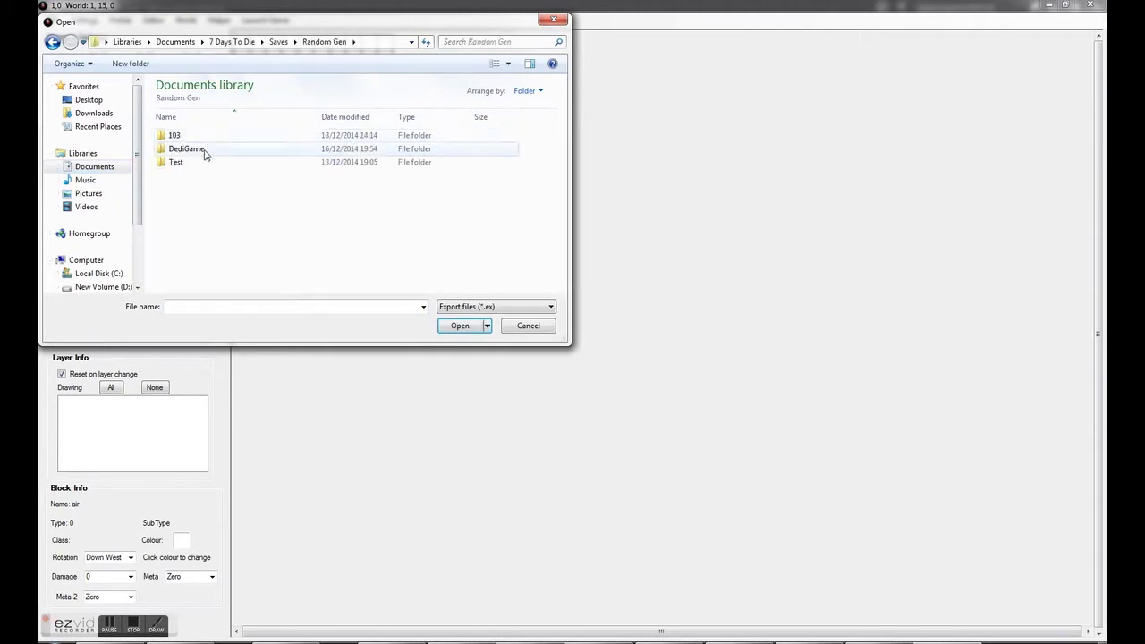
click(204, 152)
double_click(204, 152)
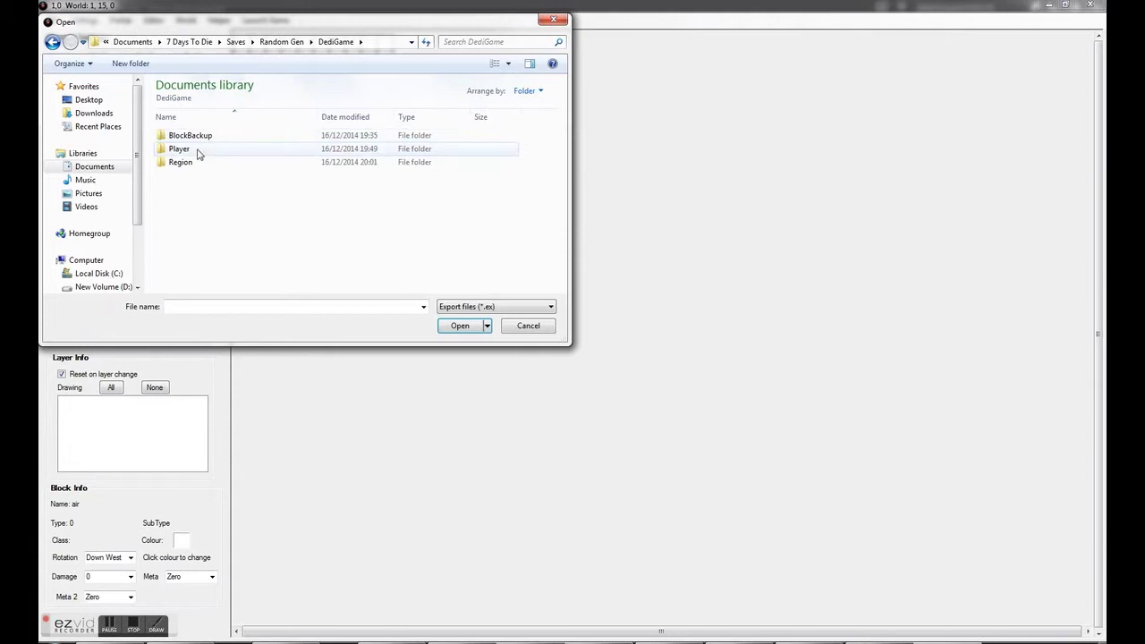
click(193, 136)
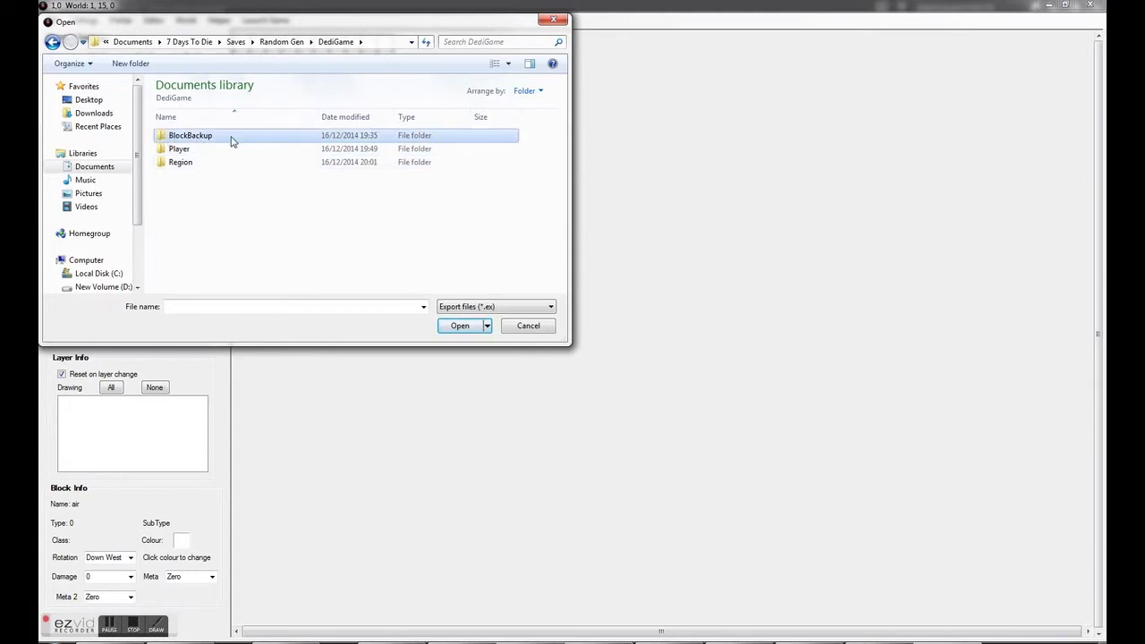
double_click(194, 136)
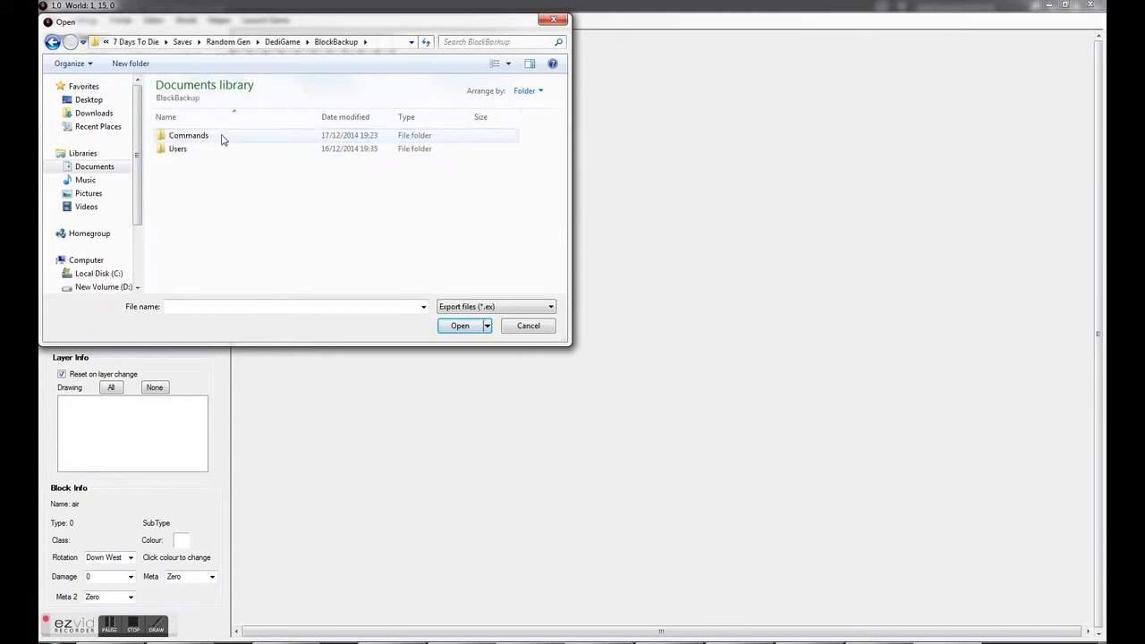
double_click(194, 151)
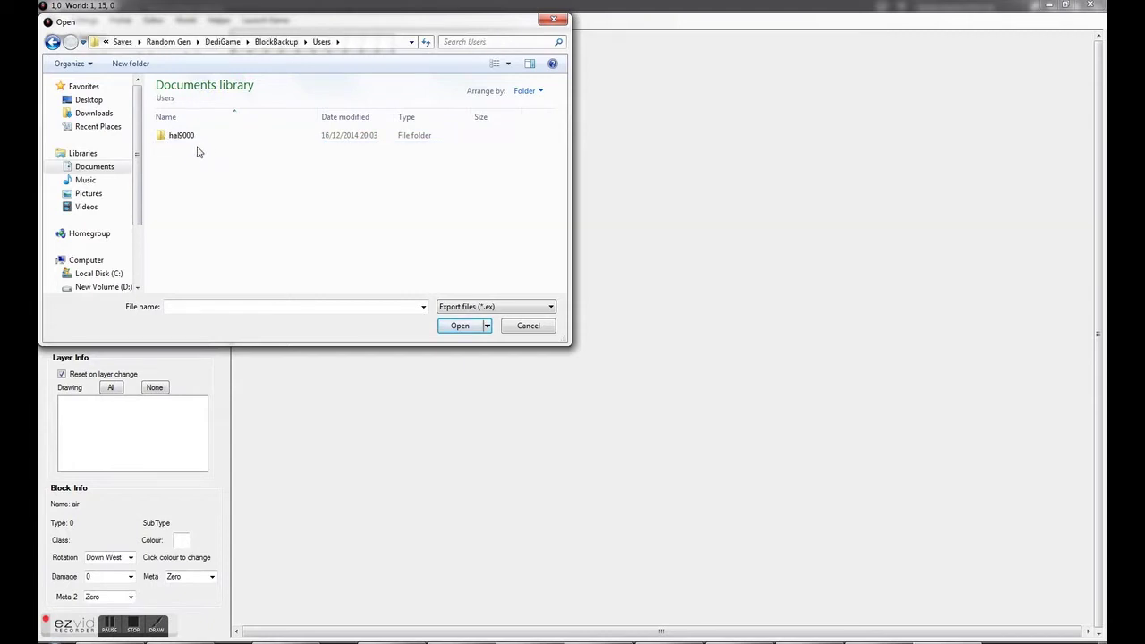
click(189, 138)
double_click(190, 137)
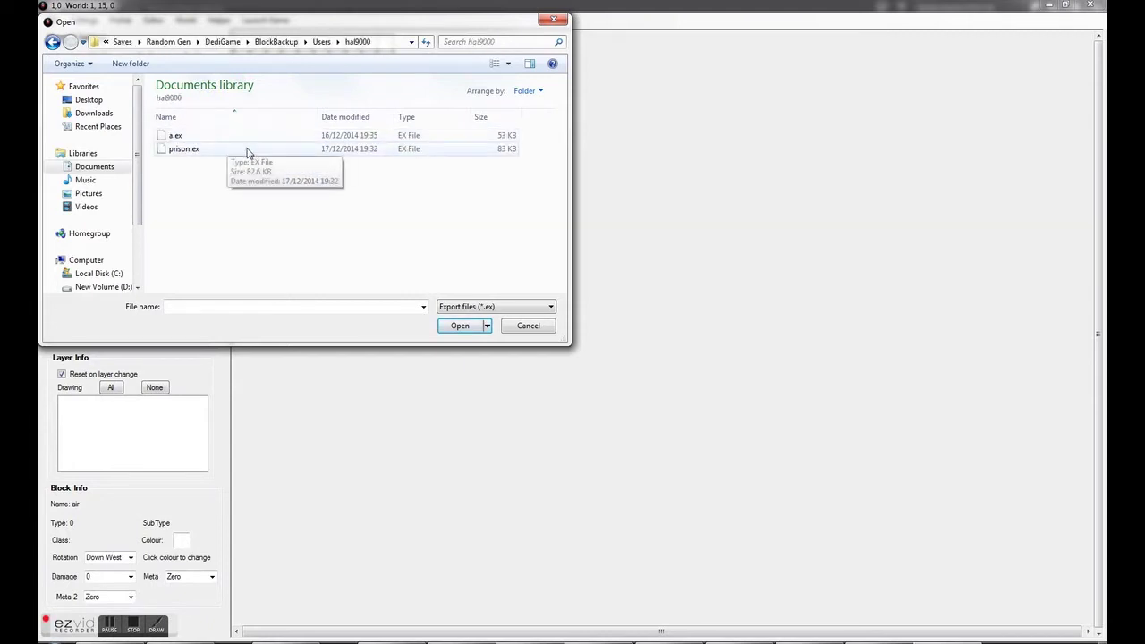
- Load the exported file prison.ex, overwriting the existing prison file in the prefab folder
click(186, 150)
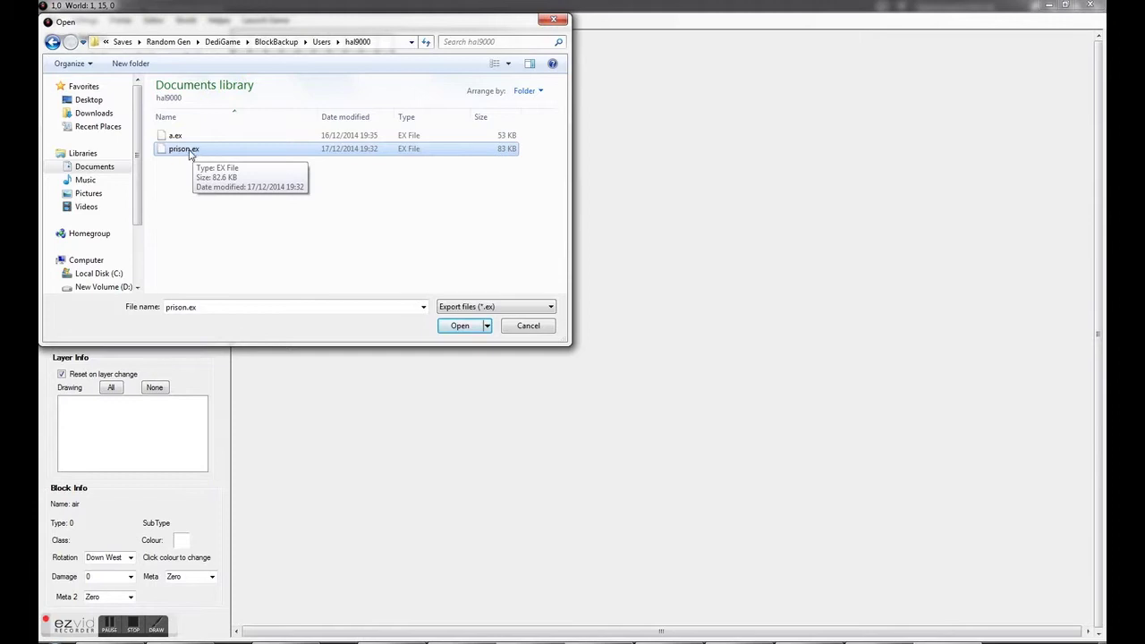
double_click(186, 149)
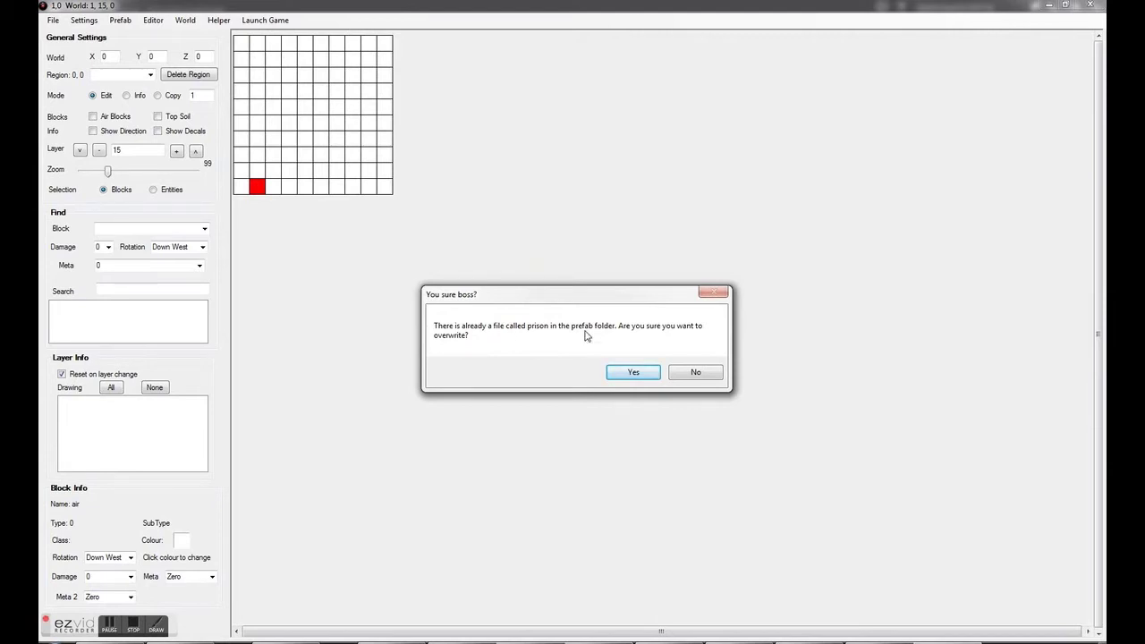
click(637, 371)
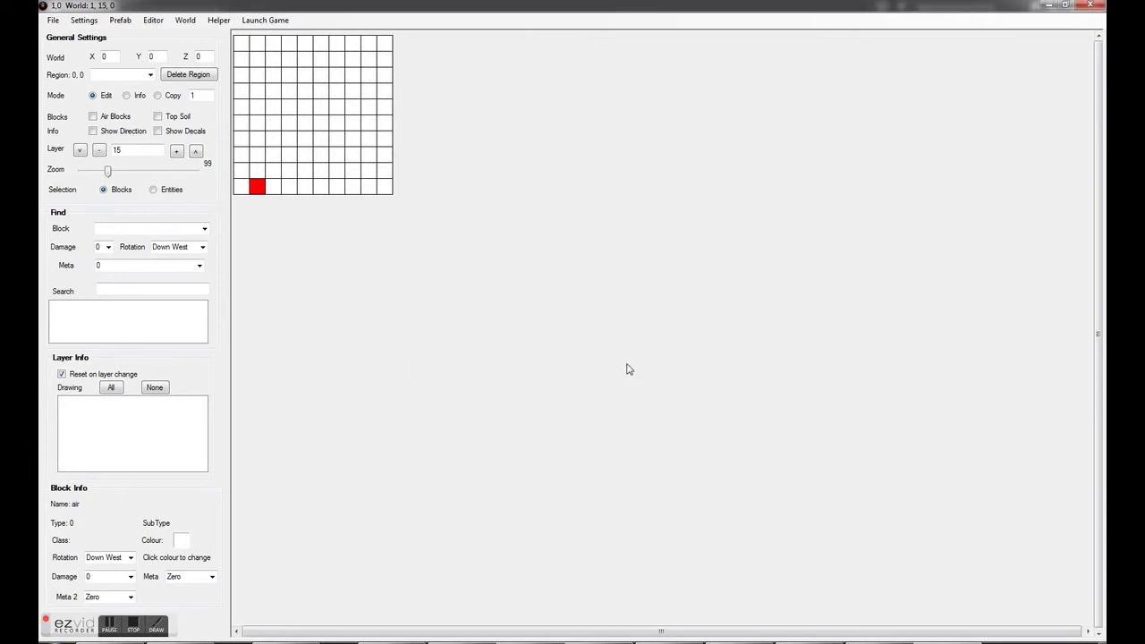
- Examine the prison prefab's layers, jumping to layer 70 and stepping up to layer 81
scroll(545, 283, up, 17)
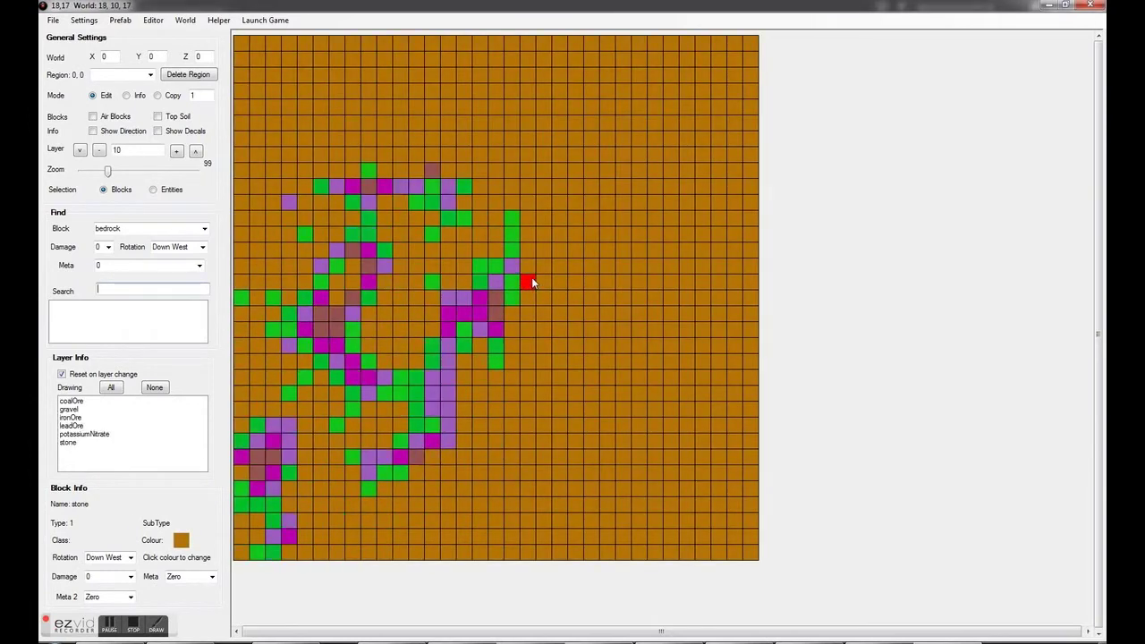
double_click(139, 150)
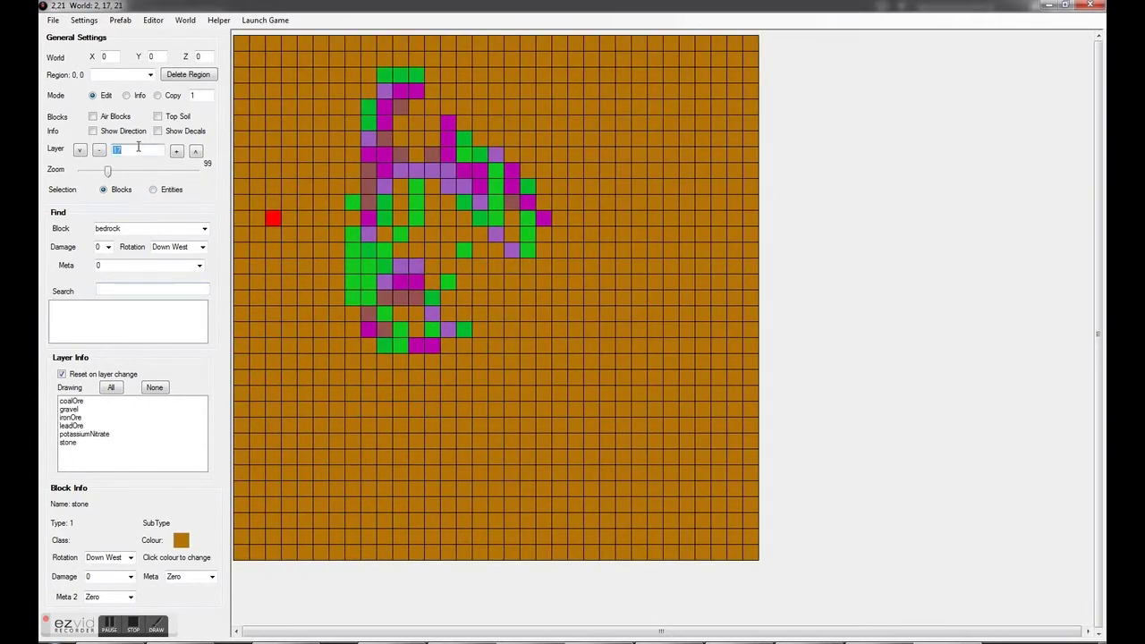
text(77)
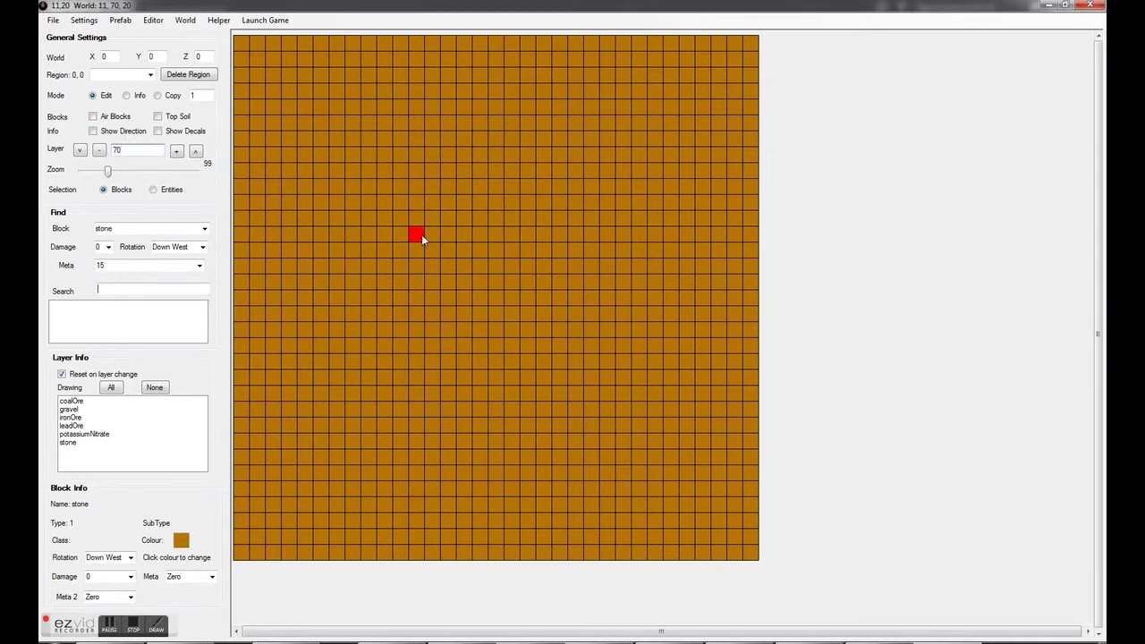
scroll(420, 271, up, 5)
scroll(417, 268, down, 3)
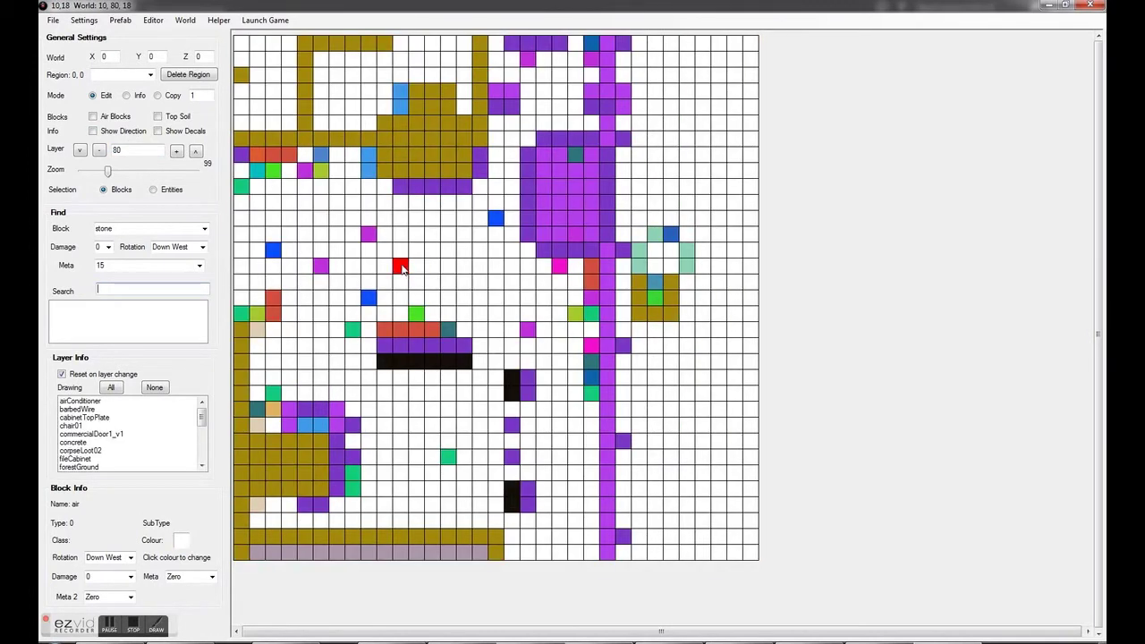
scroll(395, 265, up, 2)
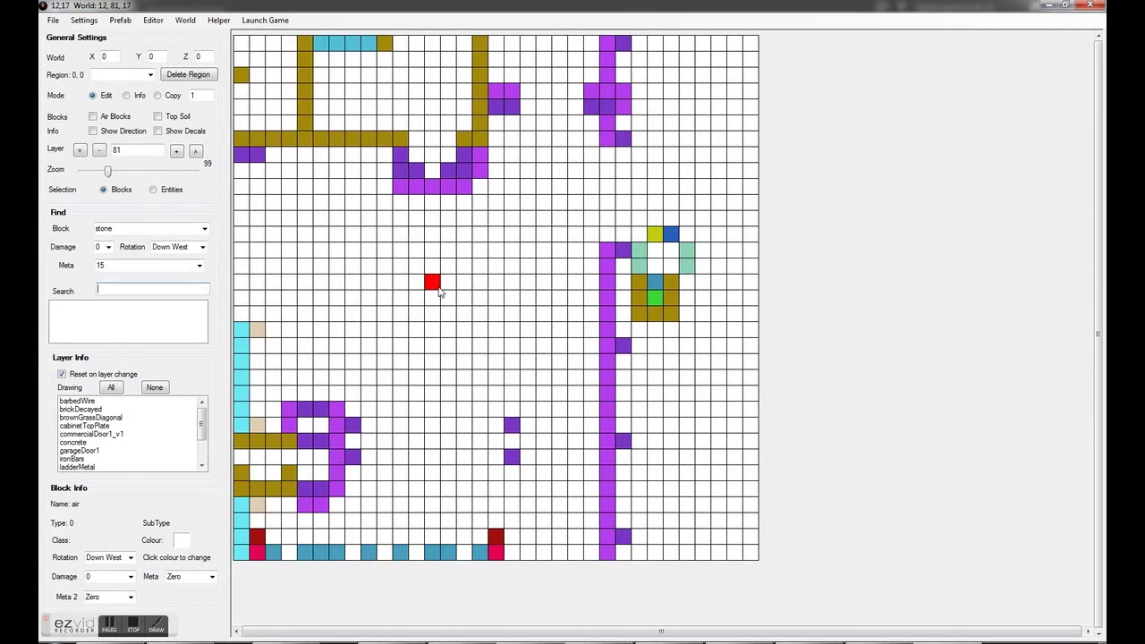
- Close the Prefab Editor and open the Backup Manager from the Menu 0.38 tool
scroll(441, 291, down, 3)
scroll(441, 291, up, 1)
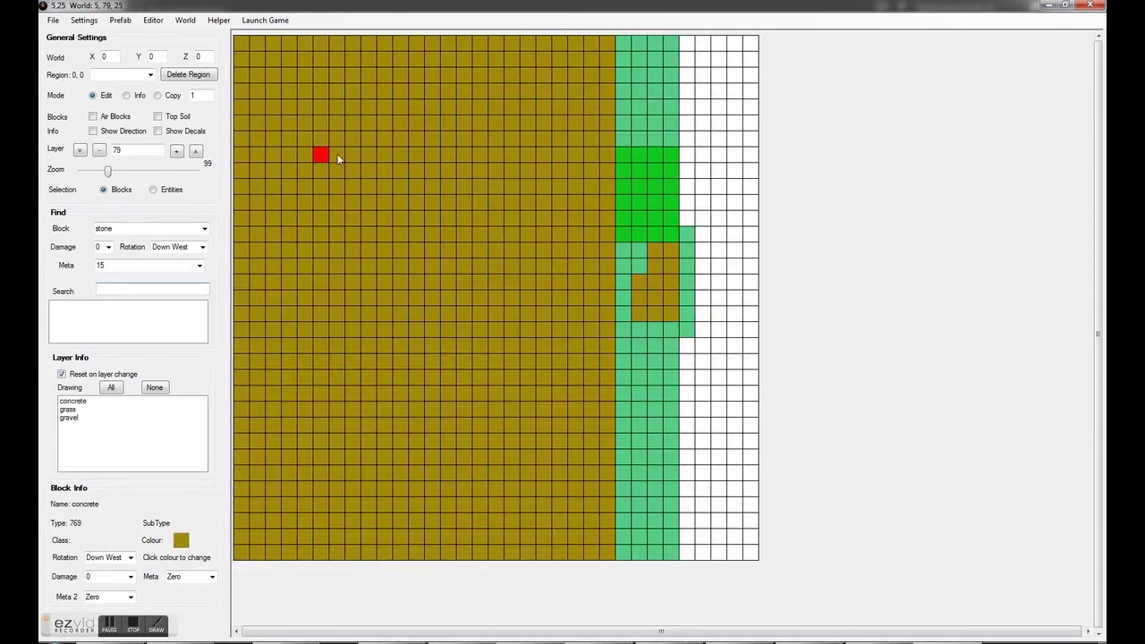
double_click(43, 8)
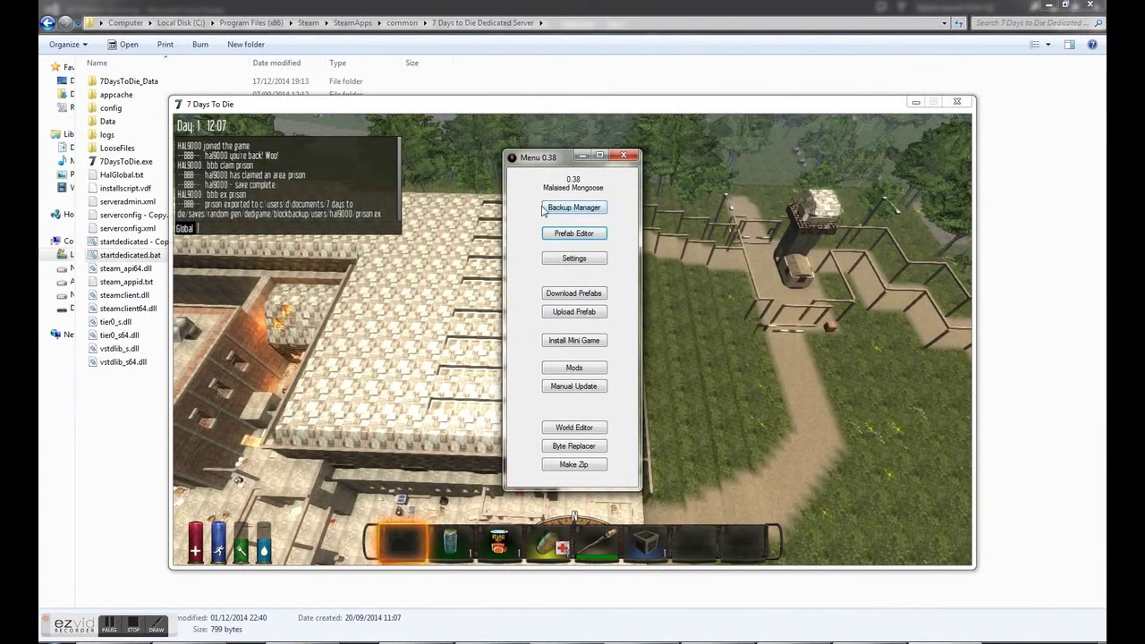
click(571, 213)
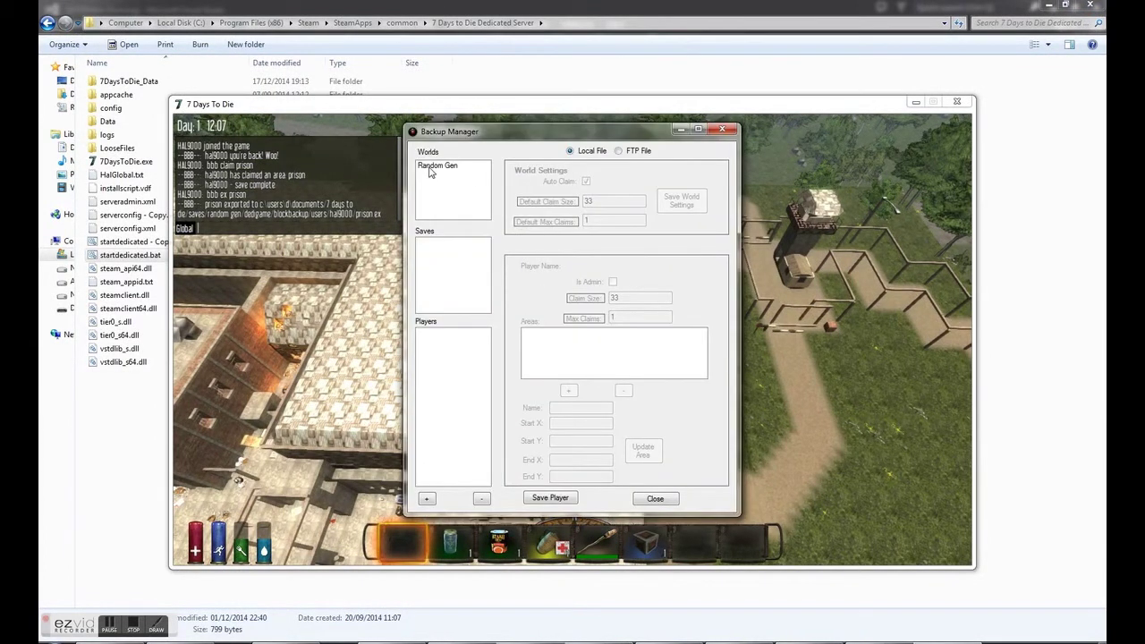
- Select the player's prison area in the Random Gen world's DediGame save
click(430, 168)
click(461, 251)
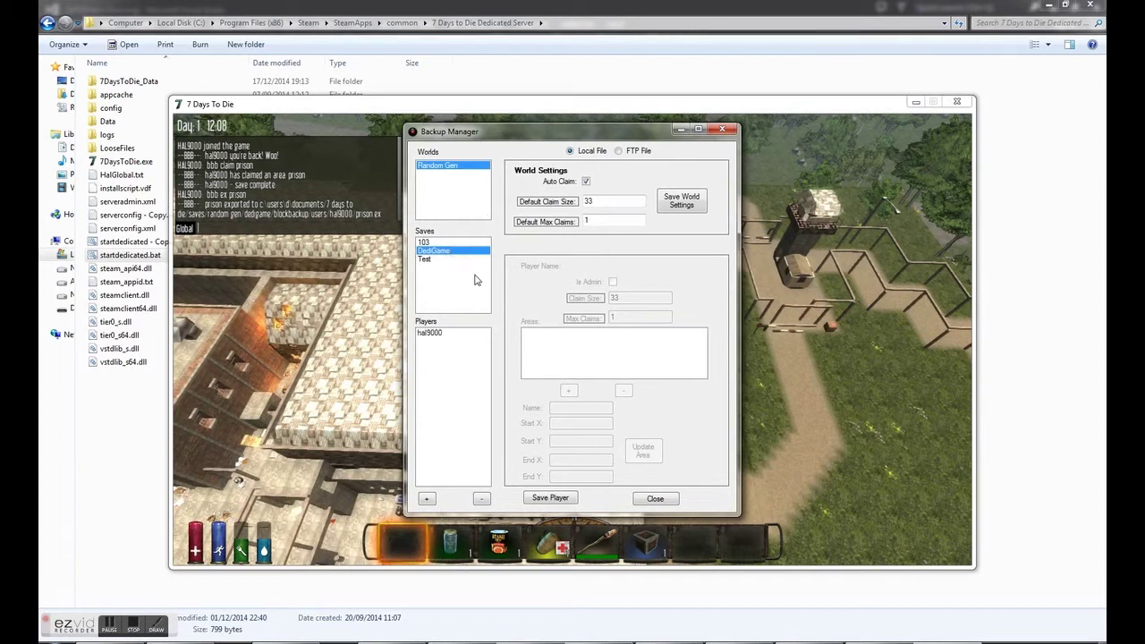
click(446, 336)
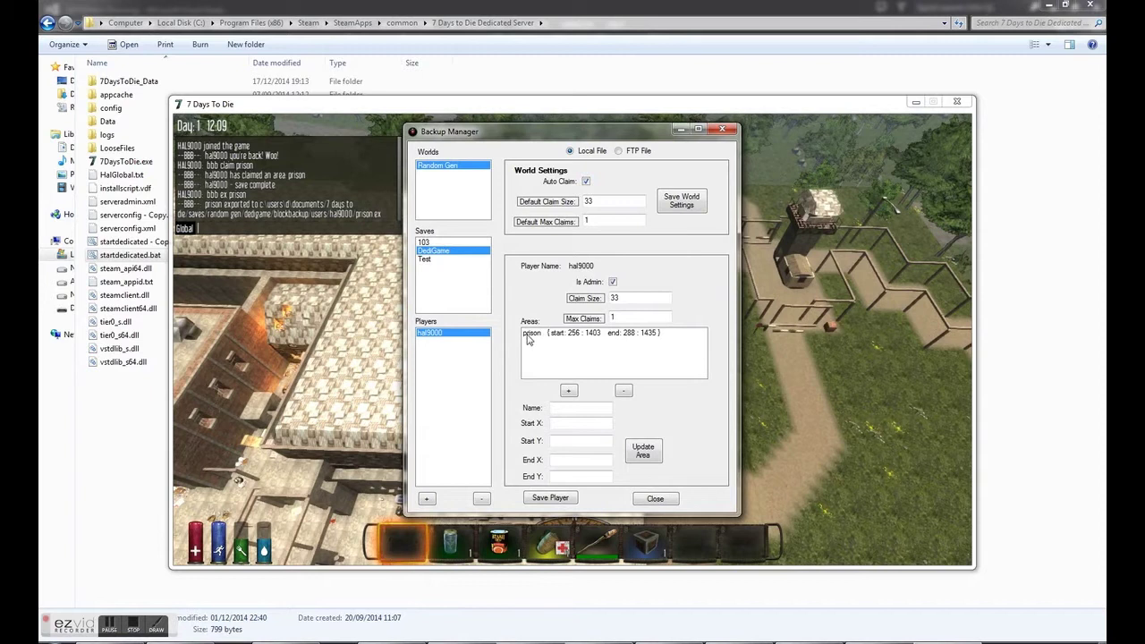
click(580, 339)
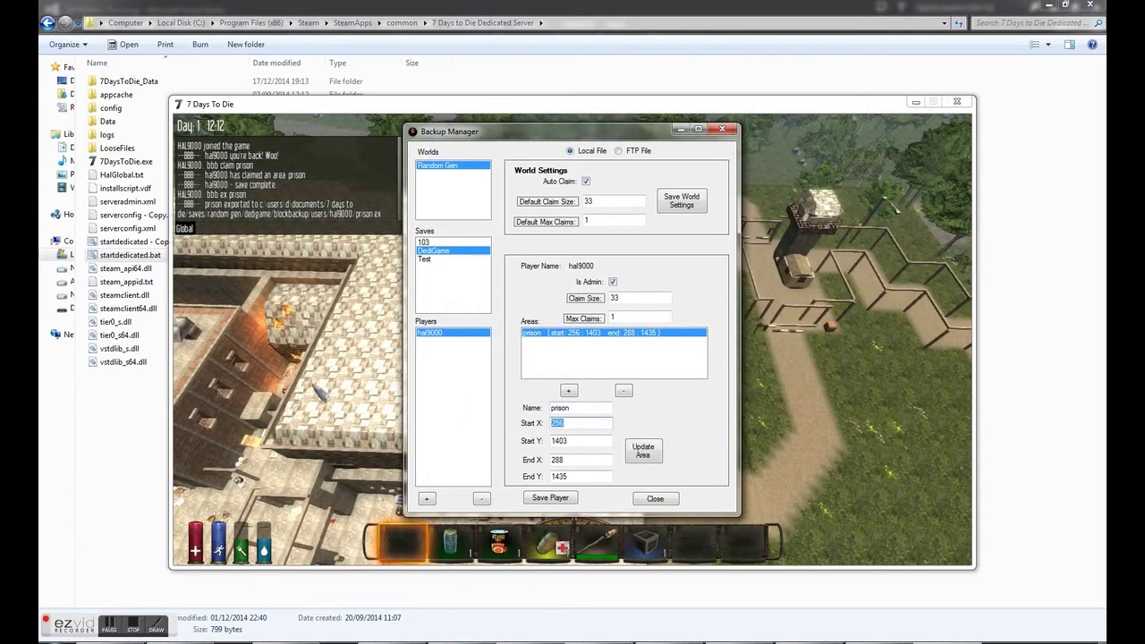
- Switch to the game to look over the extent of the whole prison, and return to the Backup Manager
click(318, 389)
key(Escape)
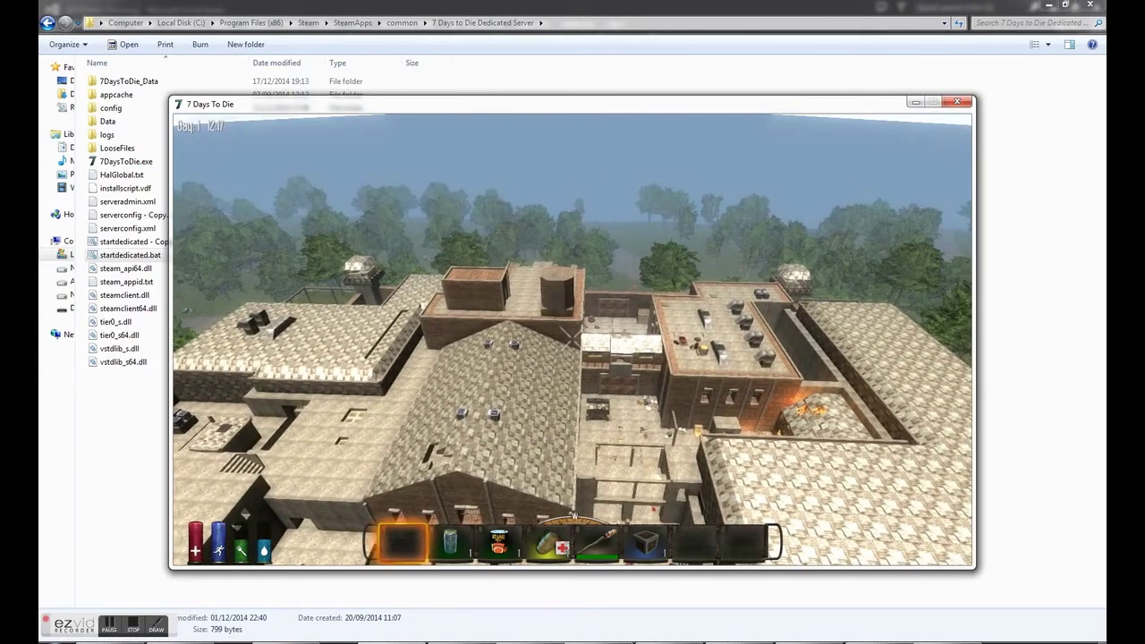
key(Escape)
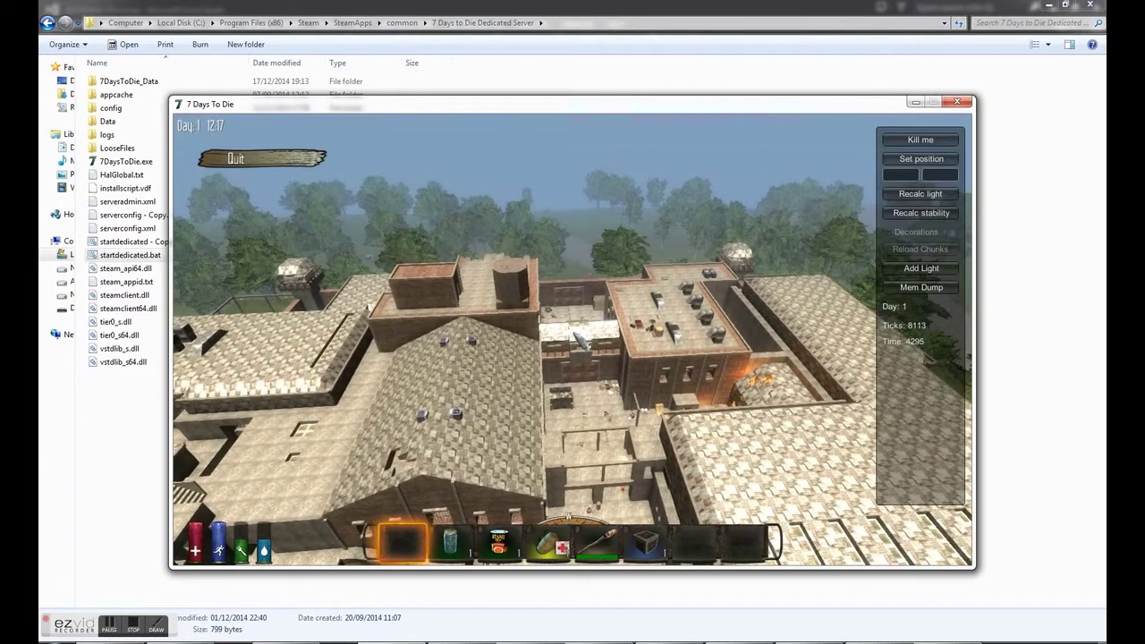
key(alt+Tab)
- Set the prison area's start coordinates to X 197 and Y 1352
click(584, 422)
double_click(583, 423)
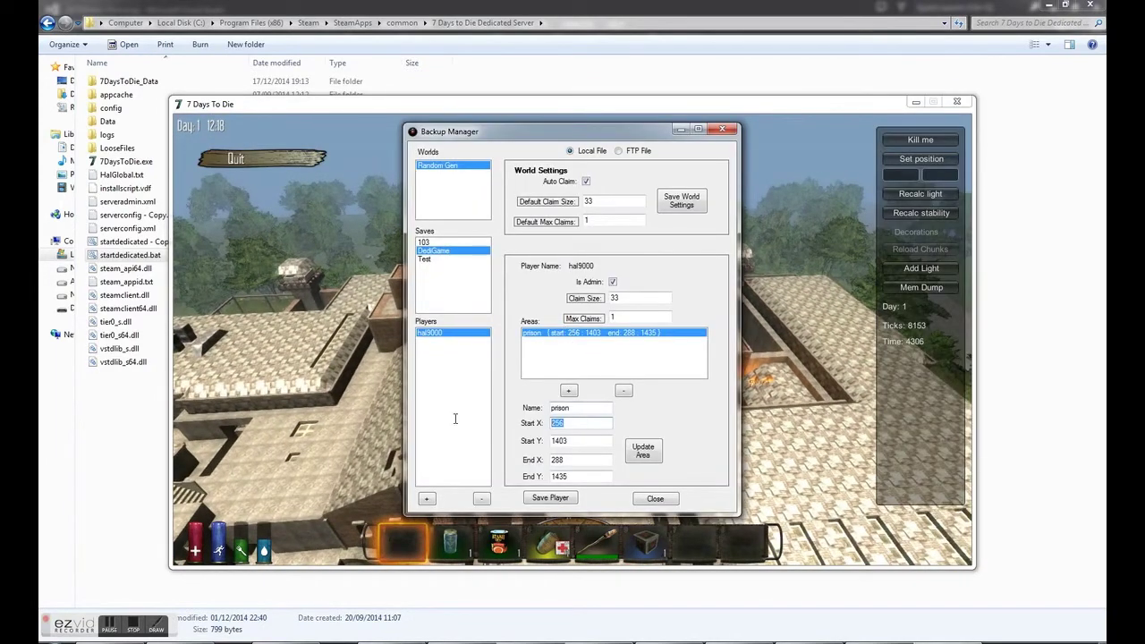
text(13)
key(BackSpace)
key(BackSpace)
text(97)
key(Tab)
key(BackSpace)
- Set the prison area's end coordinates to X 335 and Y 1488, and save the updated area to the player
key(Tab)
text(335)
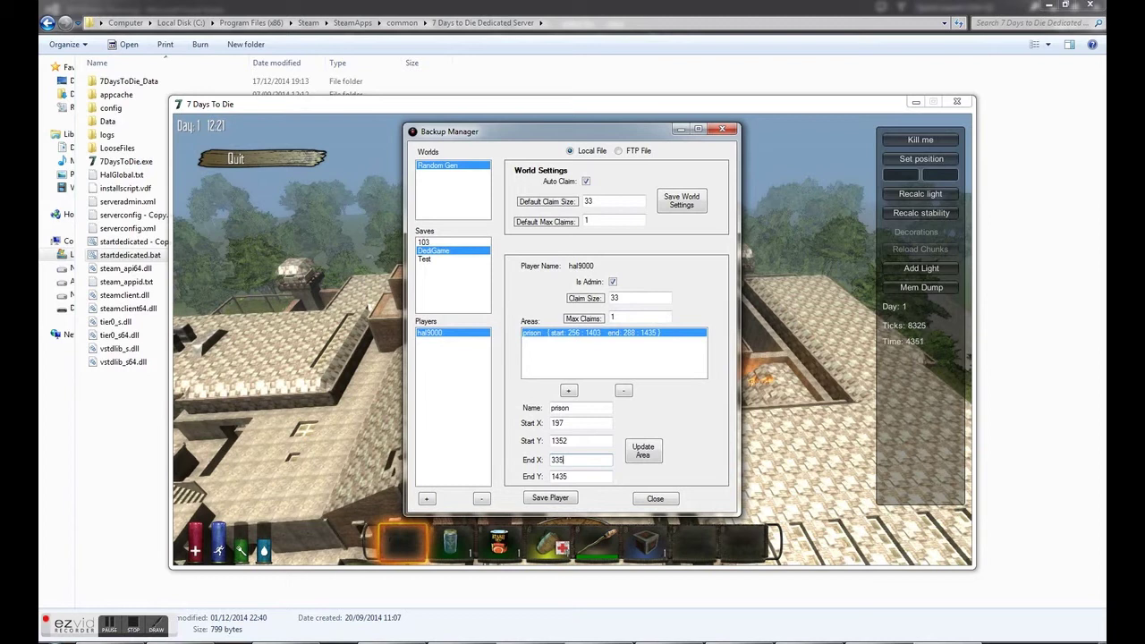
key(Tab)
text(1)
click(641, 453)
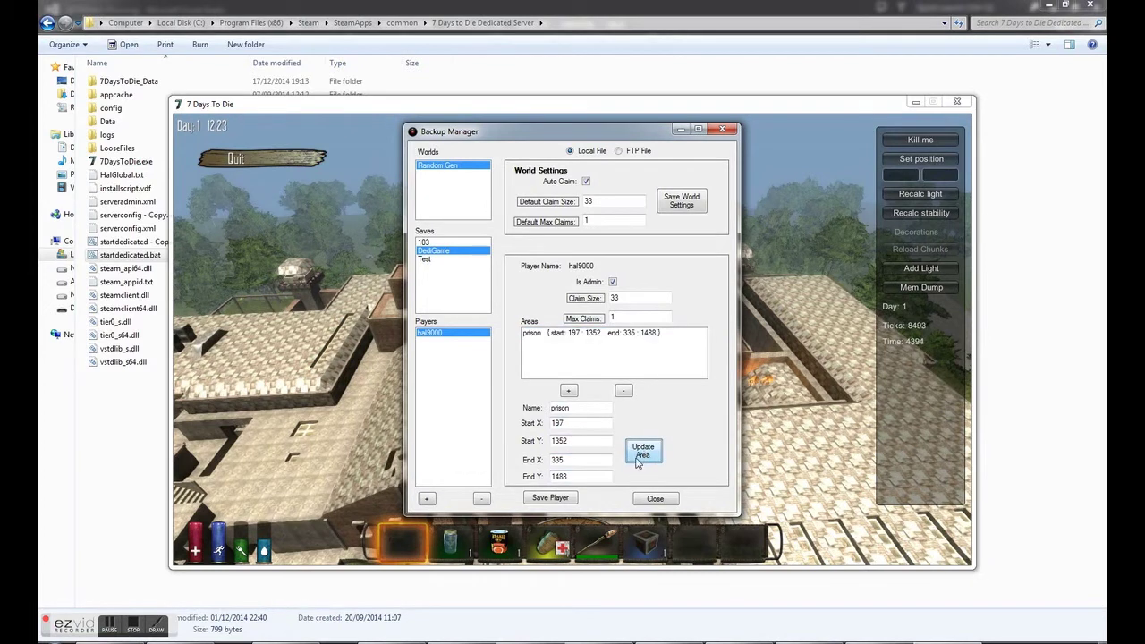
click(556, 501)
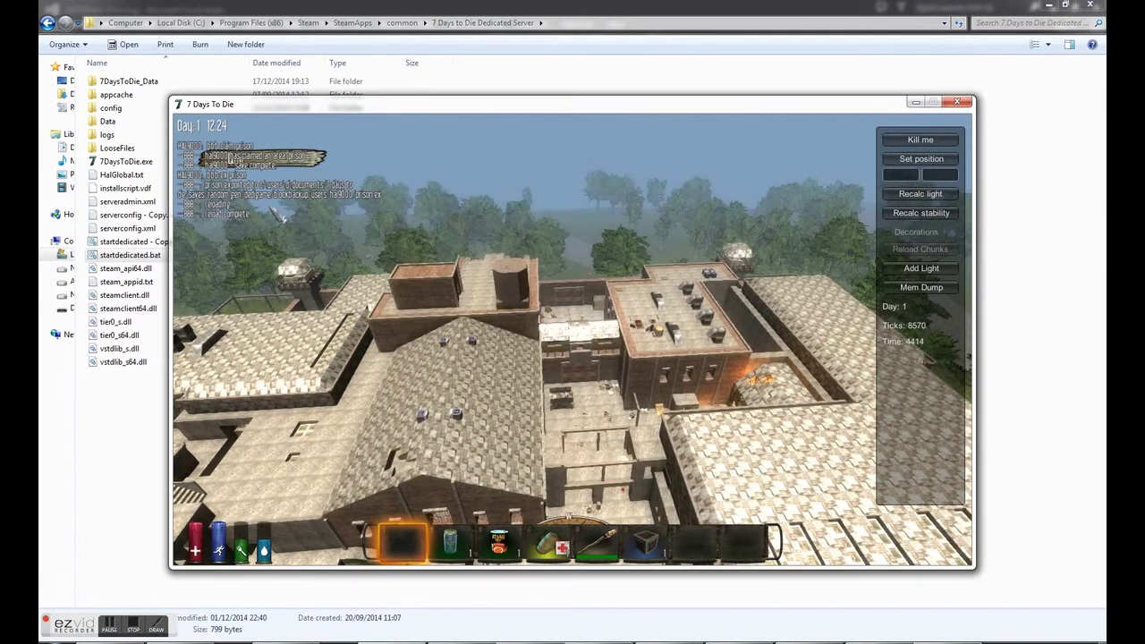
- Export the resized prison area from the game chat with the command bbb ex prison
key(F1)
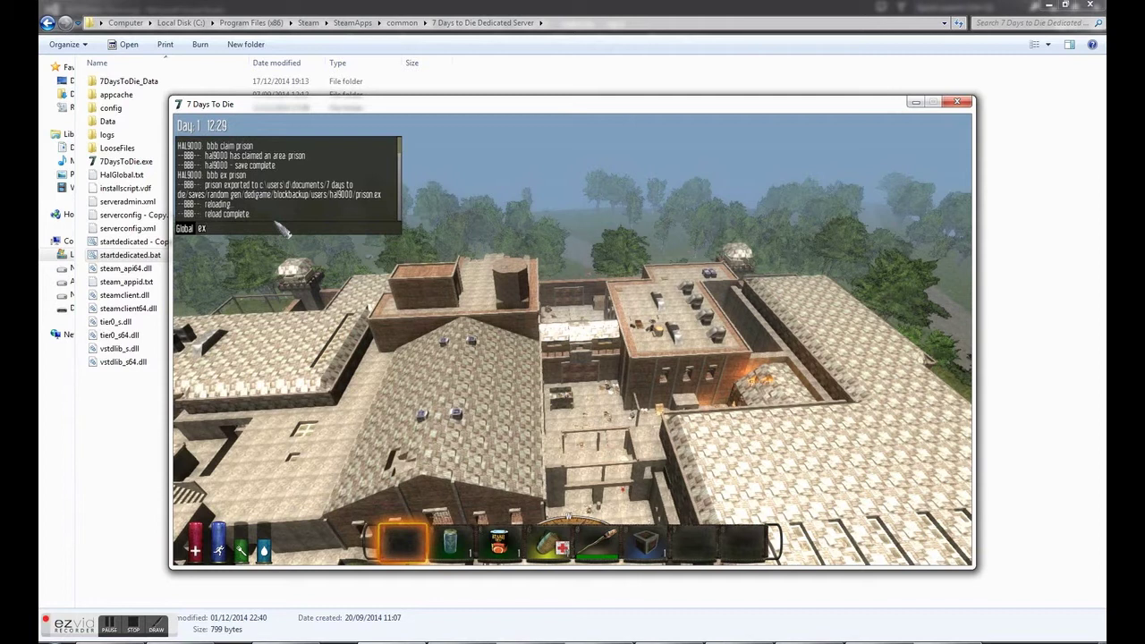
key(BackSpace)
key(BackSpace)
text(prison)
key(Return)
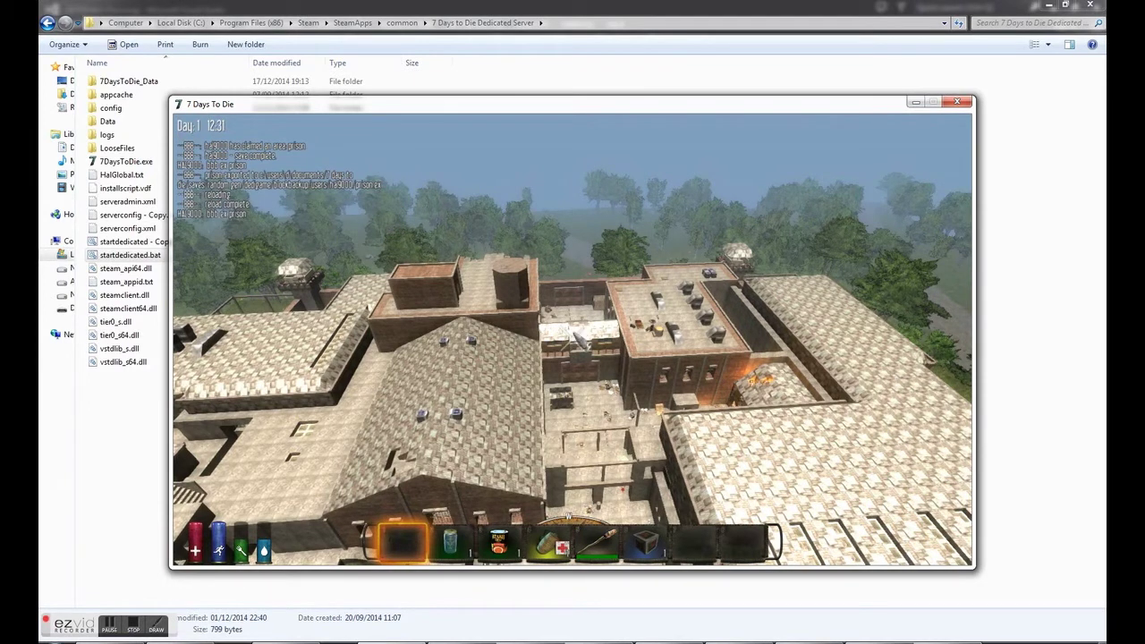
key(t)
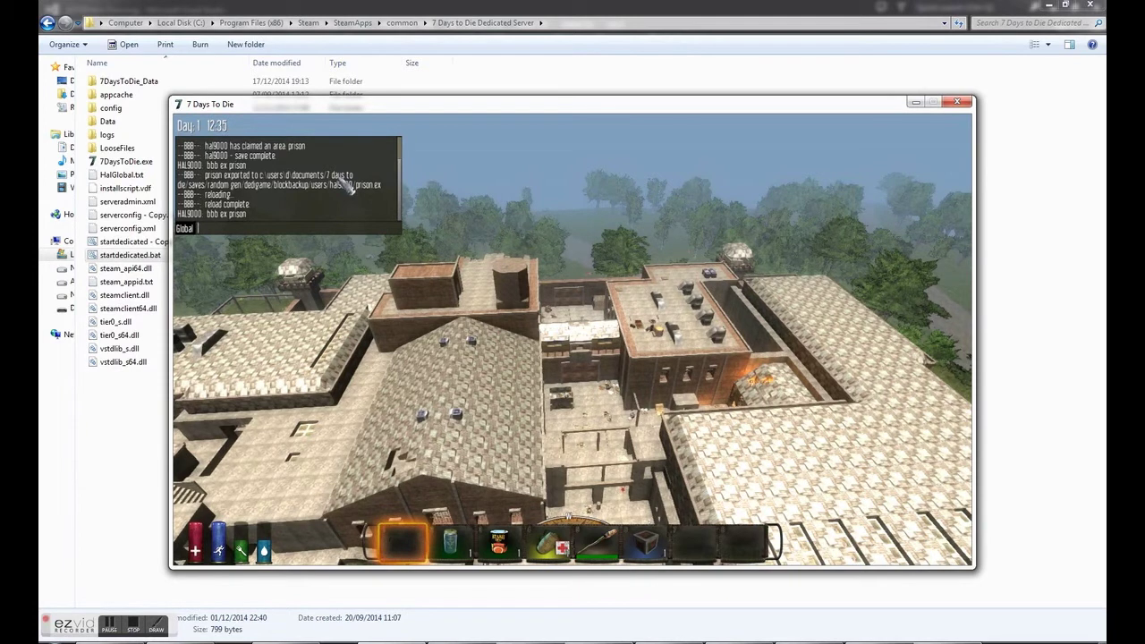
click(108, 629)
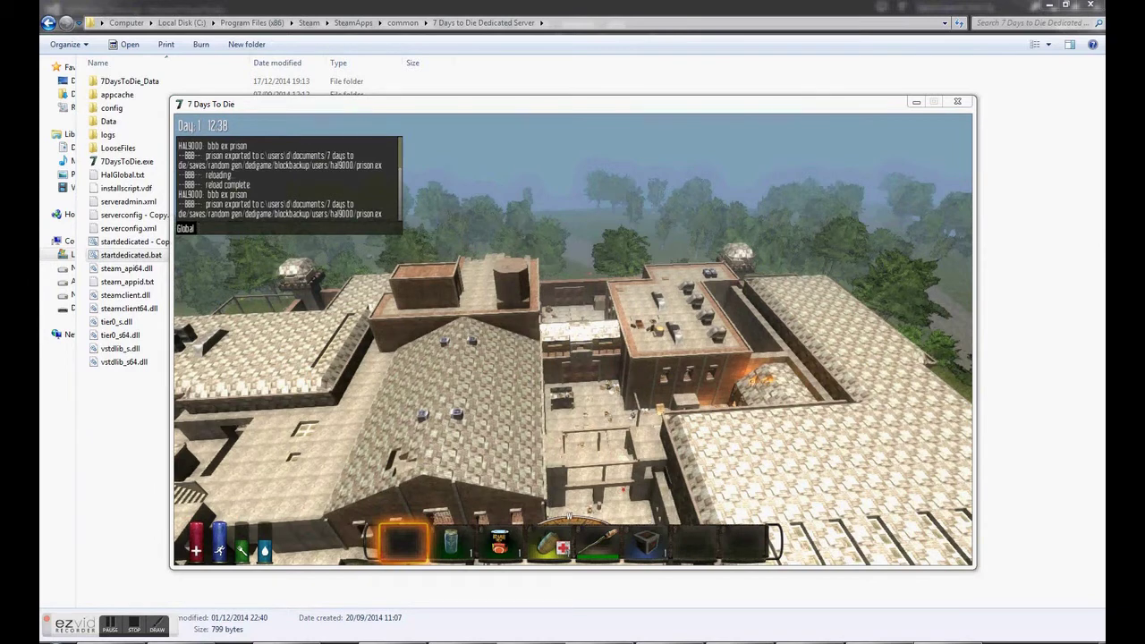
- Close the Backup Manager and reopen the Prefab Editor from the Menu 0.38 tool
click(956, 643)
click(726, 132)
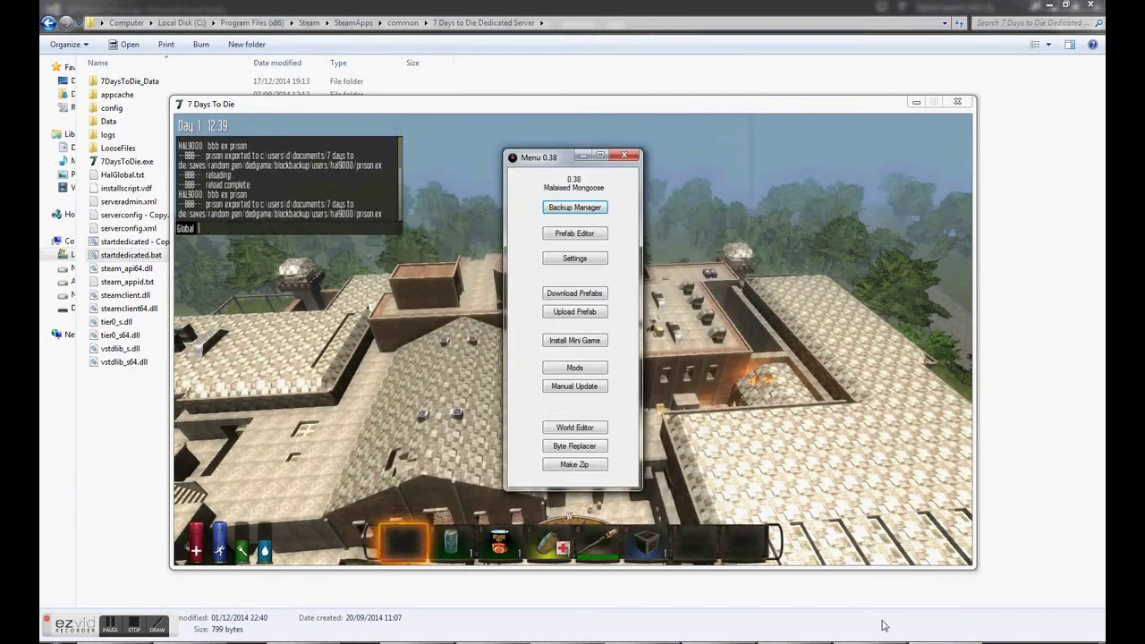
click(582, 234)
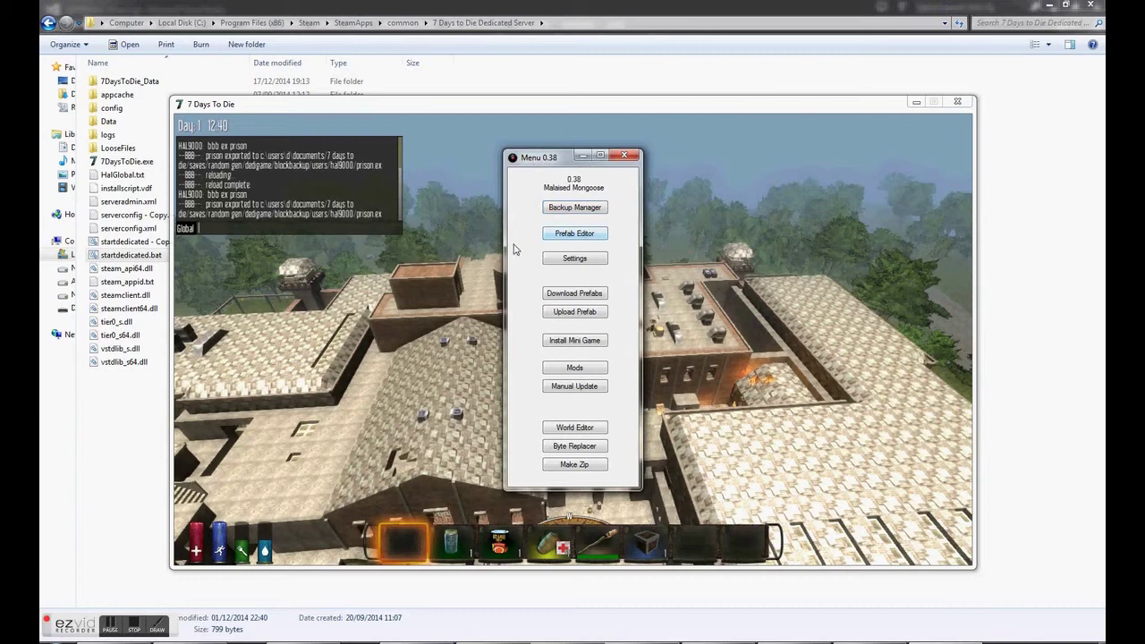
- Load the newly exported area file prison.ex, overwriting the existing prison file in the prefab folder
click(54, 19)
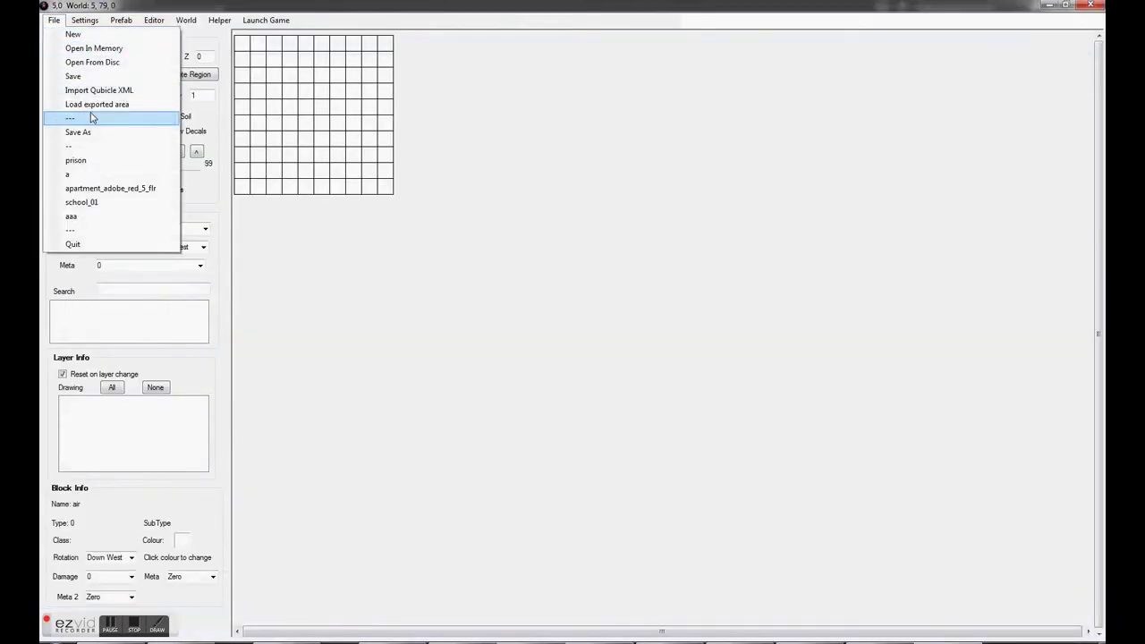
click(96, 116)
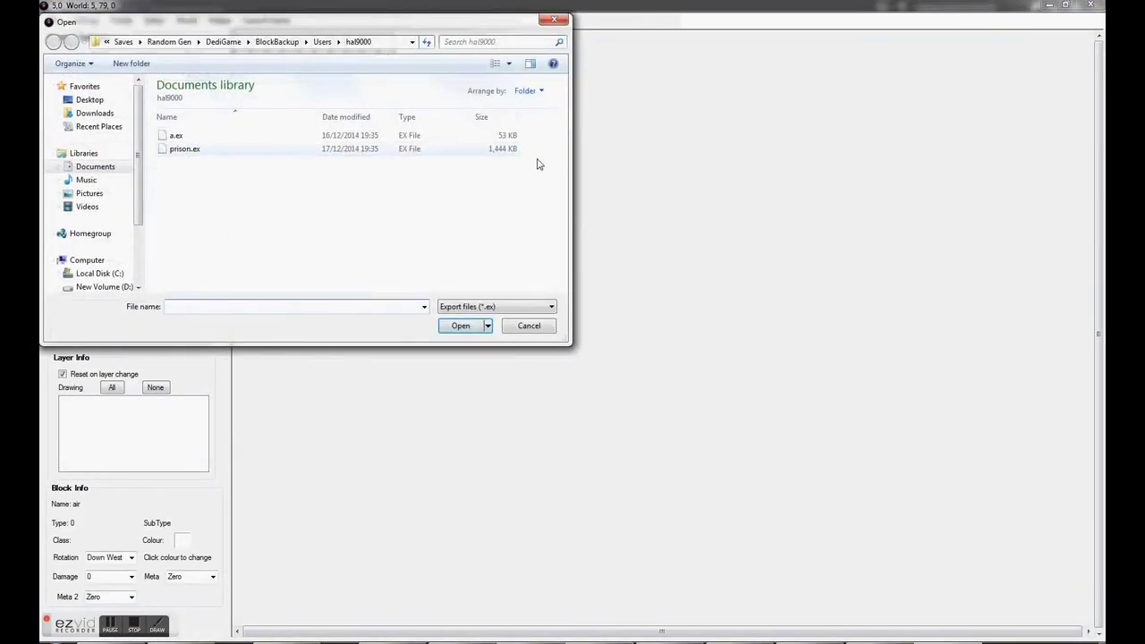
double_click(222, 154)
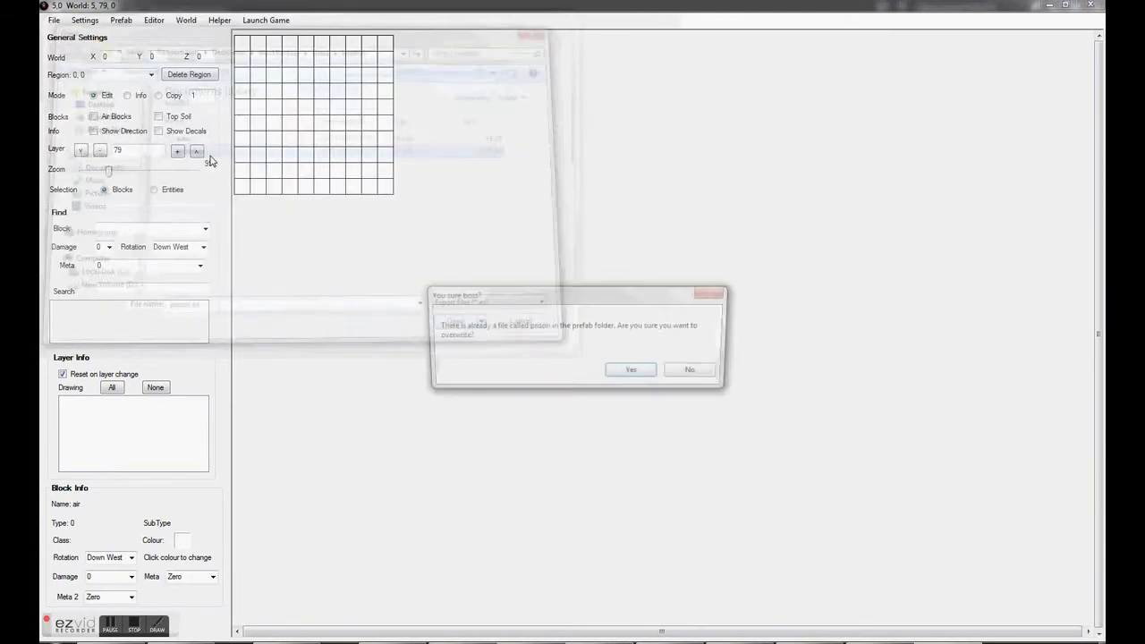
click(639, 374)
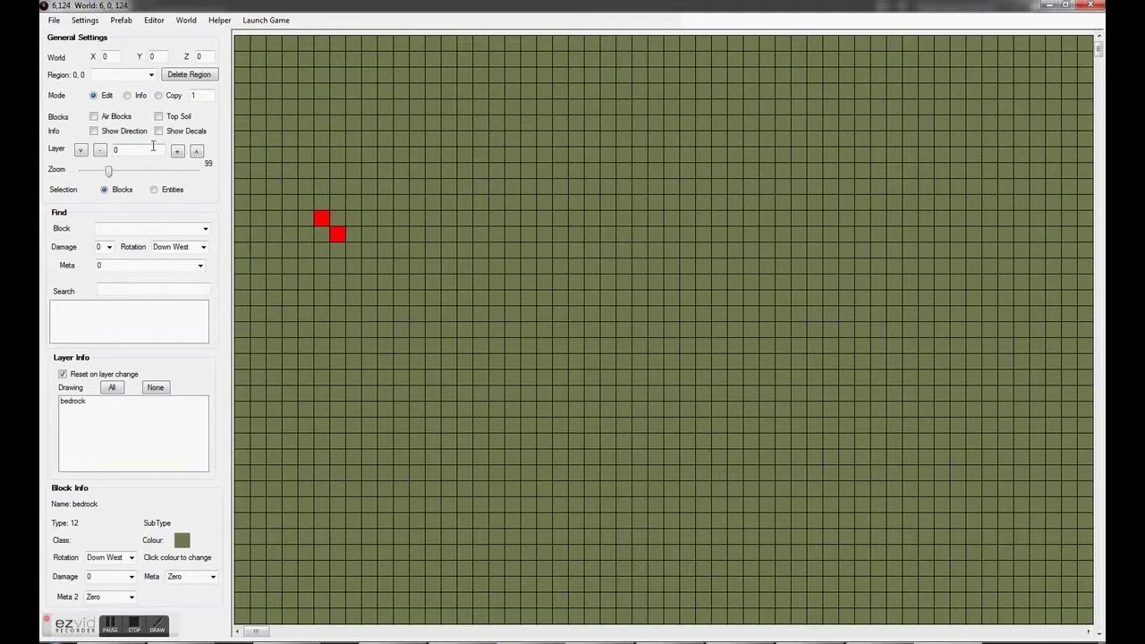
- Reduce the prefab grid's zoom to 7 for an overview of the loaded area
scroll(451, 300, down, 5)
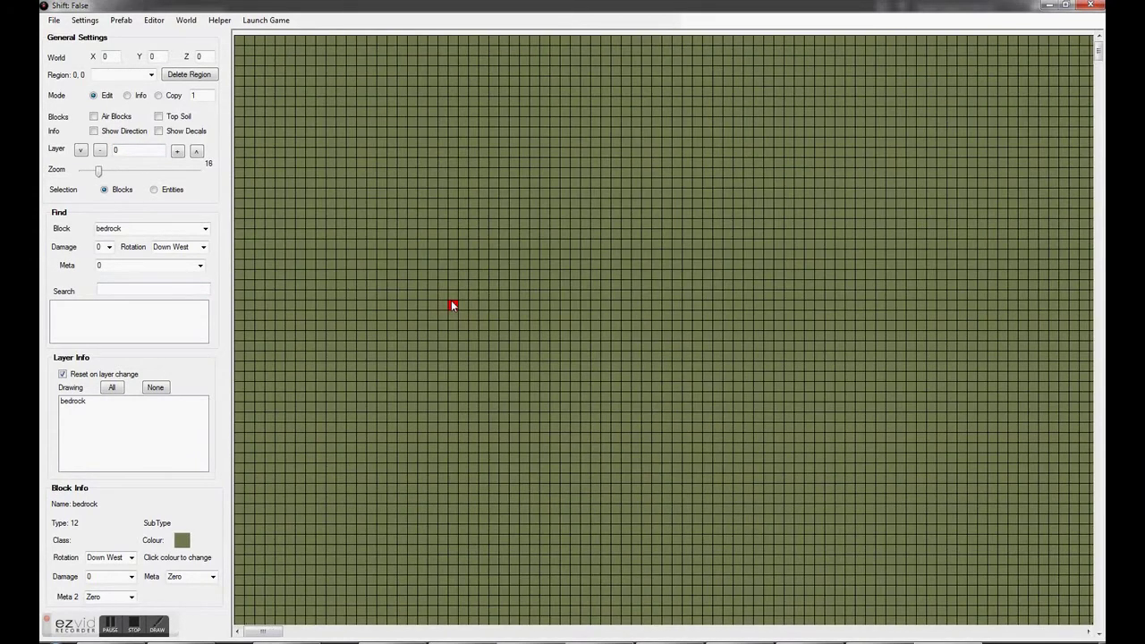
scroll(451, 300, down, 3)
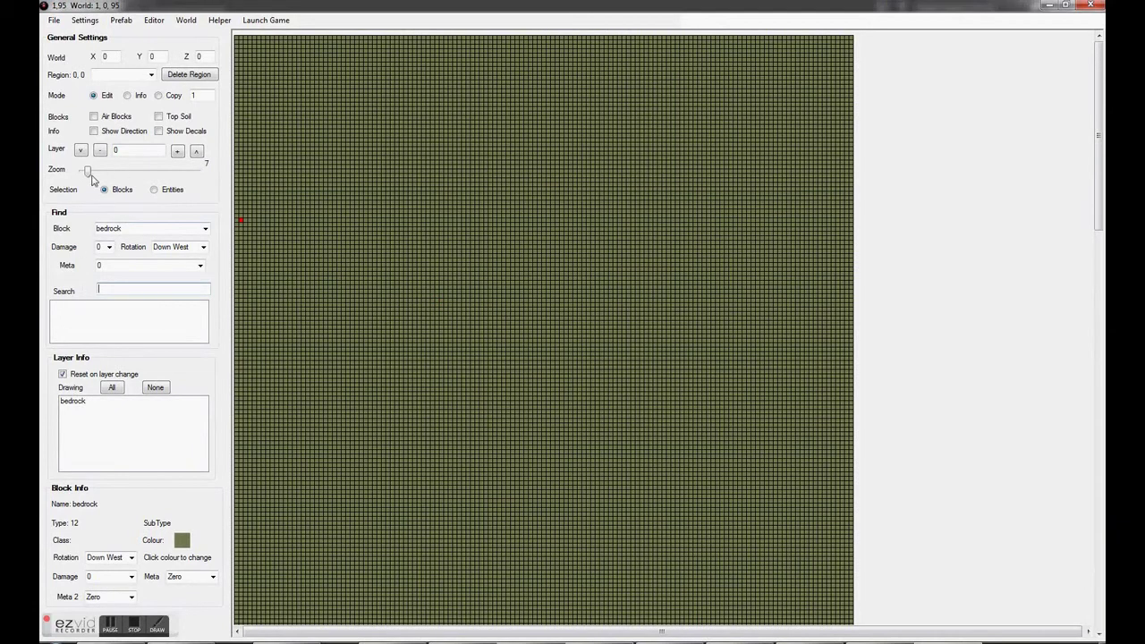
drag(85, 170, 86, 171)
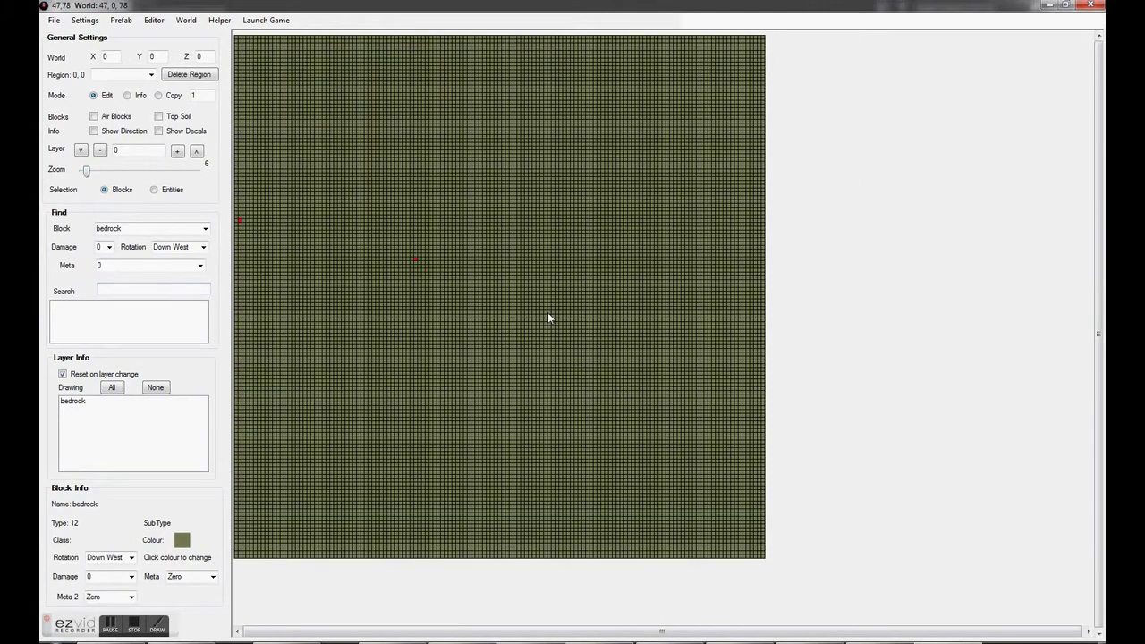
scroll(560, 318, down, 1)
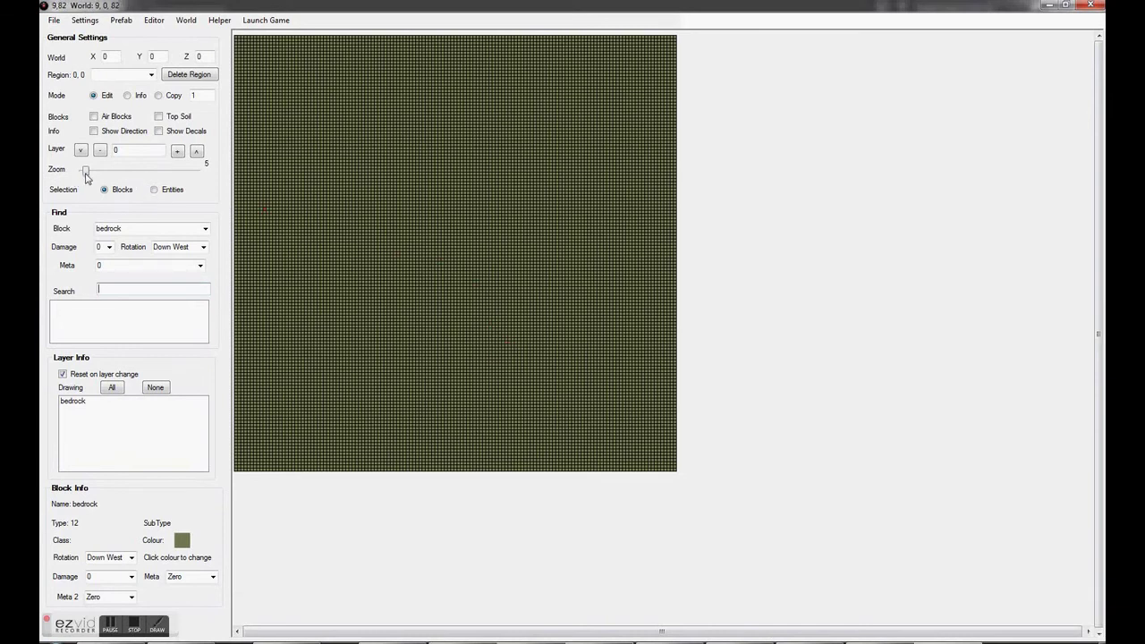
drag(85, 171, 88, 175)
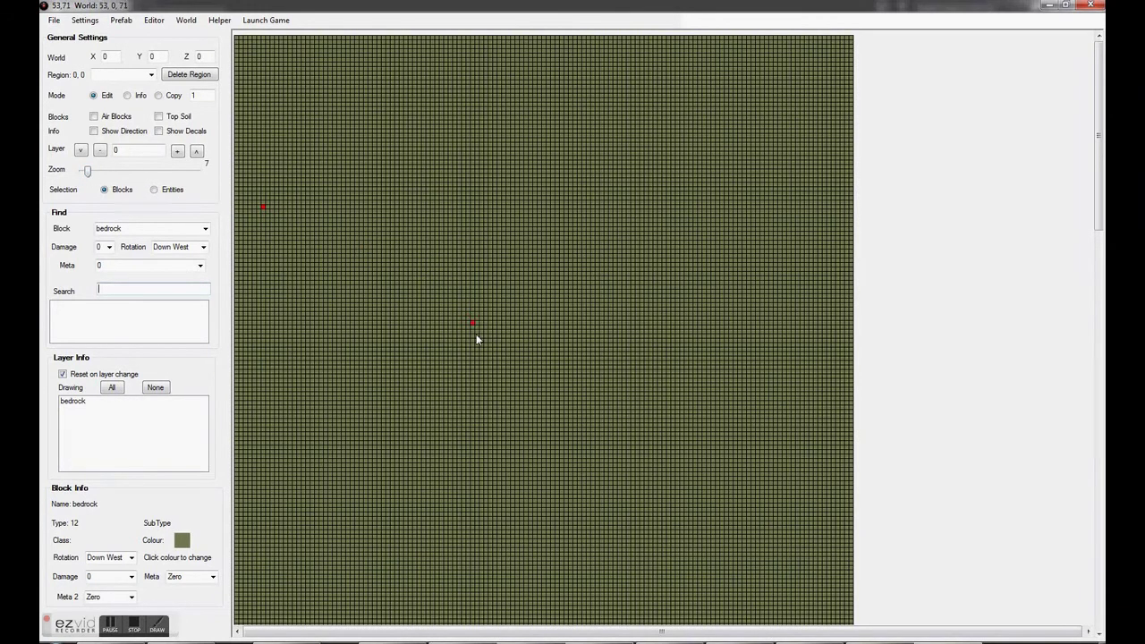
scroll(476, 341, down, 1)
scroll(476, 346, down, 1)
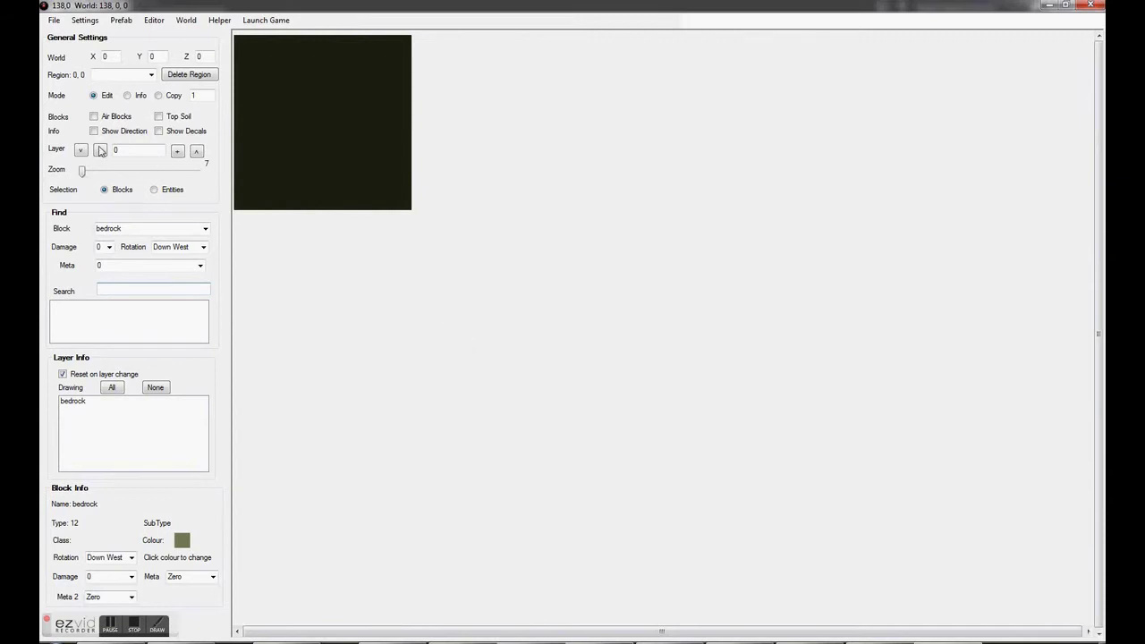
drag(83, 172, 90, 176)
click(465, 319)
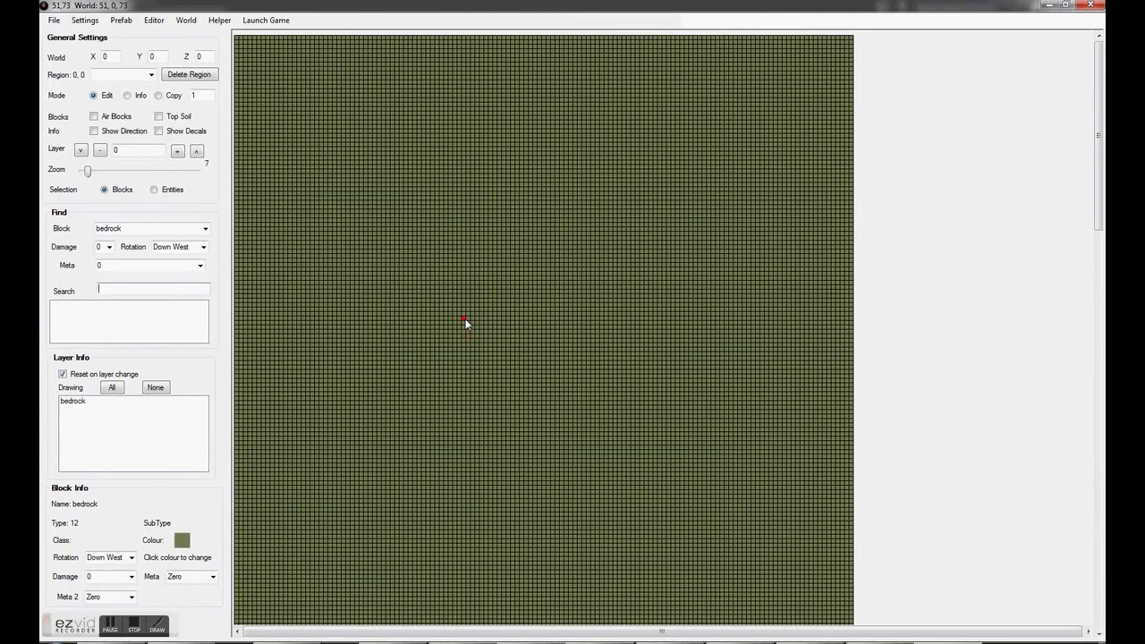
- Examine the underground layers above bedrock and jump to layer 70
scroll(463, 322, up, 4)
key(Page_Up)
key(Page_Up)
key(Page_Up)
key(Page_Up)
key(Page_Up)
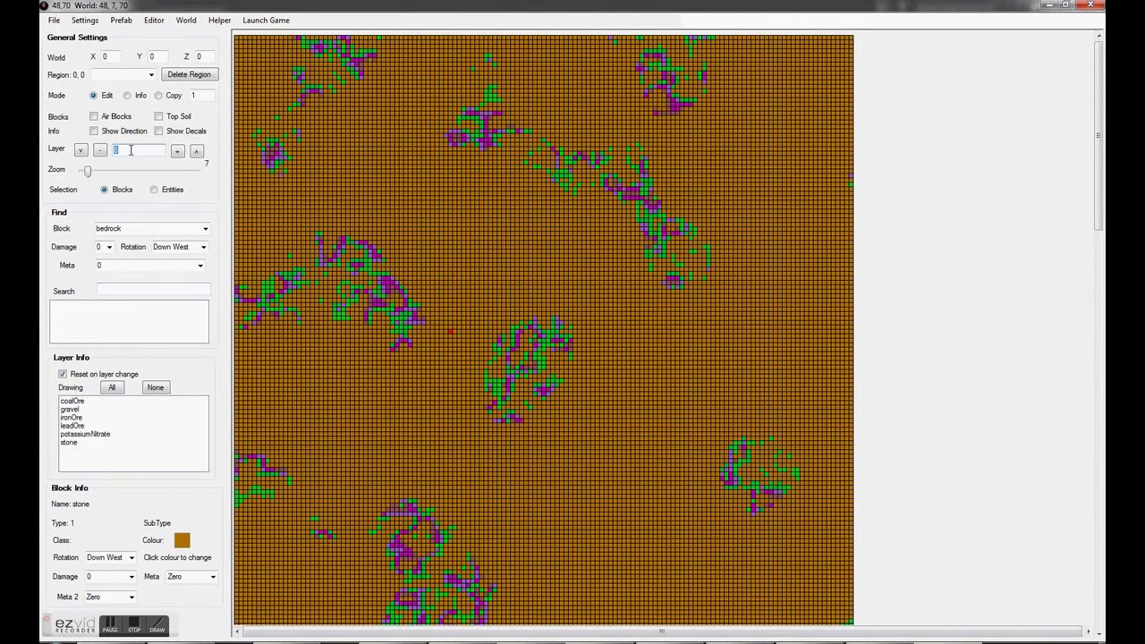
text(0)
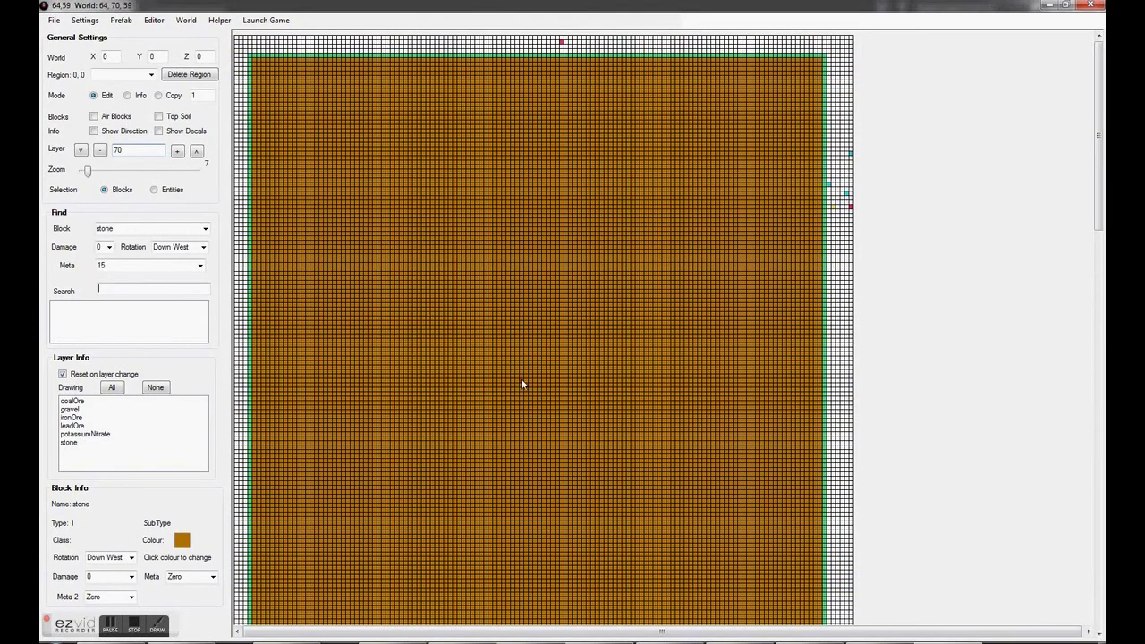
- Examine the full prison layout layer by layer, going up from layer 70 to about 85 and back down to 70
scroll(481, 390, up, 9)
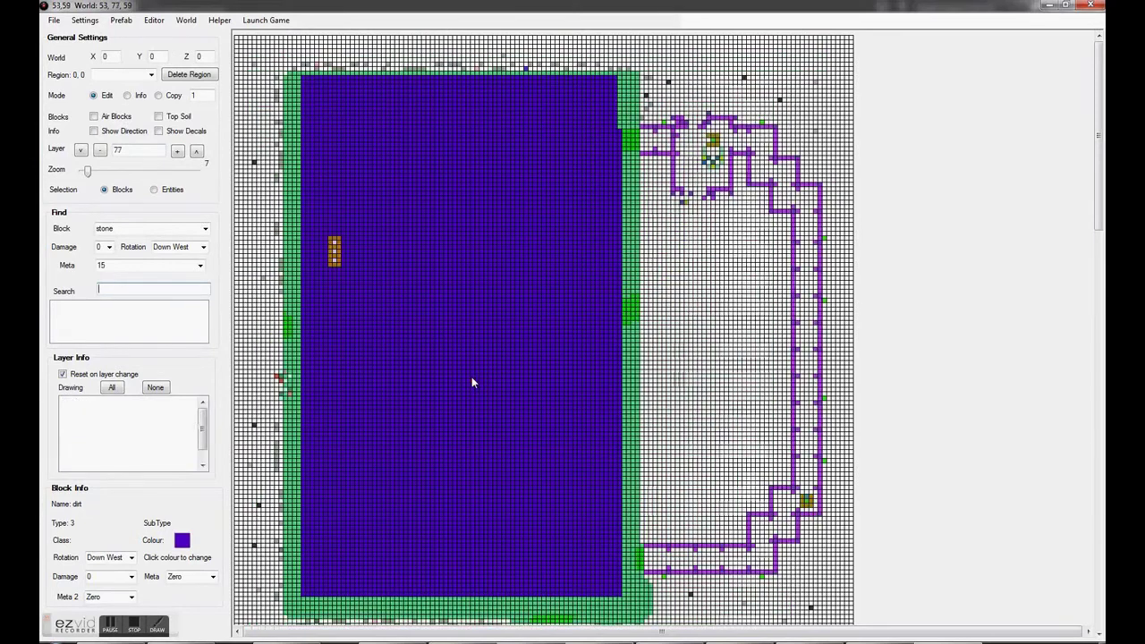
key(Page_Up)
key(Page_Up)
key(Page_Up)
key(Page_Up)
key(Page_Up)
key(Page_Up)
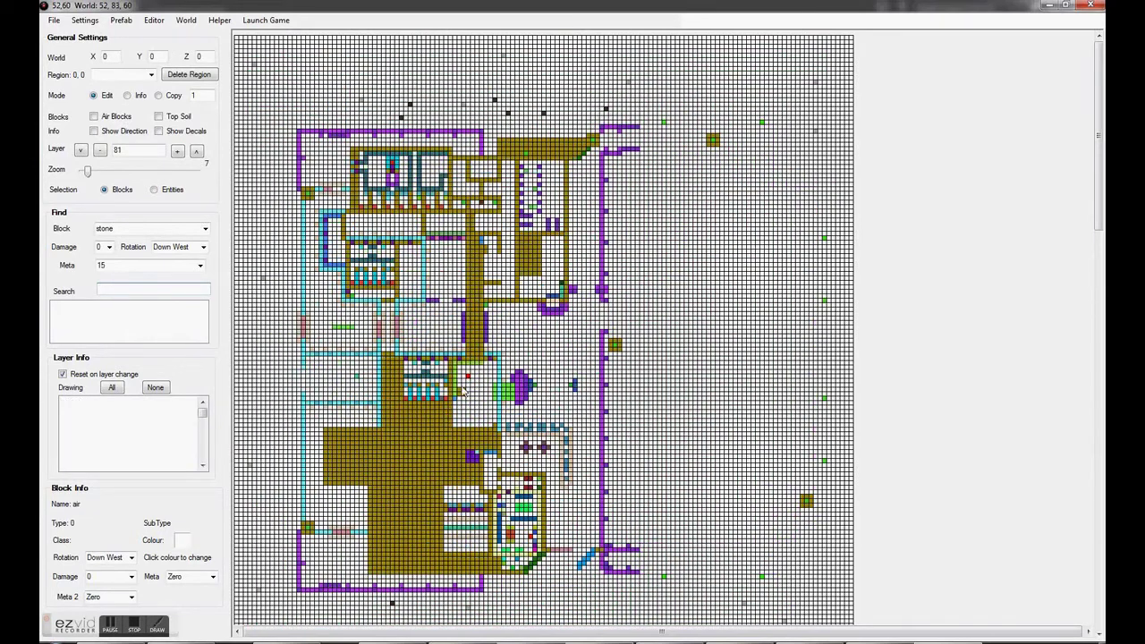
key(Page_Down)
key(Page_Down)
key(Page_Down)
key(Page_Down)
key(Page_Down)
key(Page_Down)
key(Page_Down)
key(Page_Down)
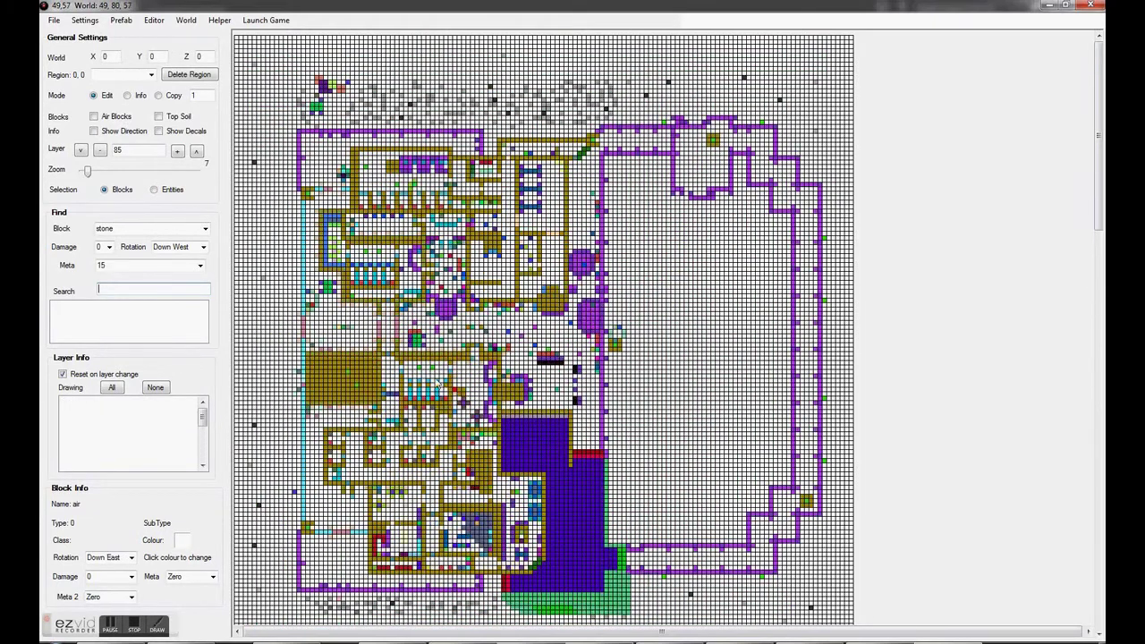
key(Page_Down)
key(Page_Down)
key(Page_Down)
key(Page_Down)
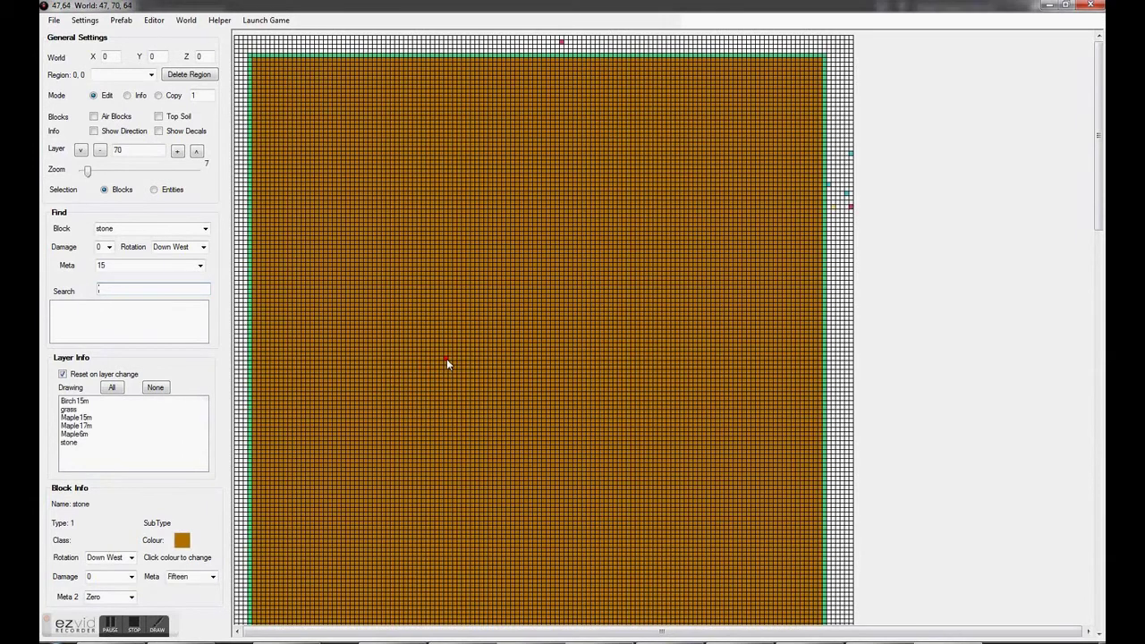
- Check the layers downward from 70 to 63 and return to layer 64
key(Page_Down)
key(Page_Down)
key(Page_Down)
key(Page_Down)
key(Page_Down)
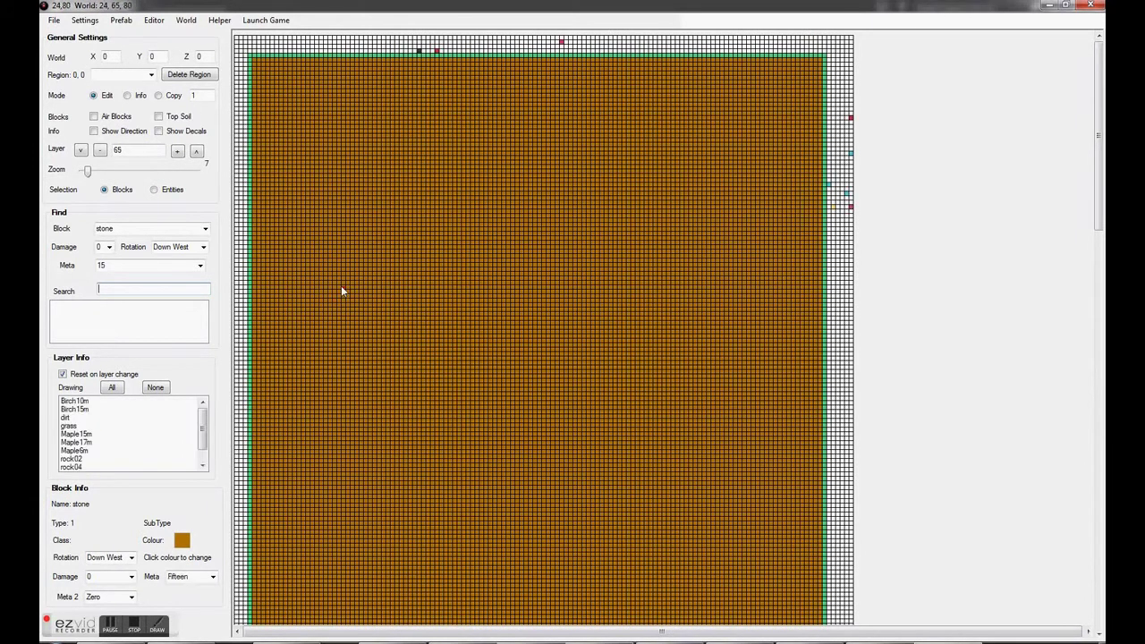
key(Page_Down)
key(Page_Down)
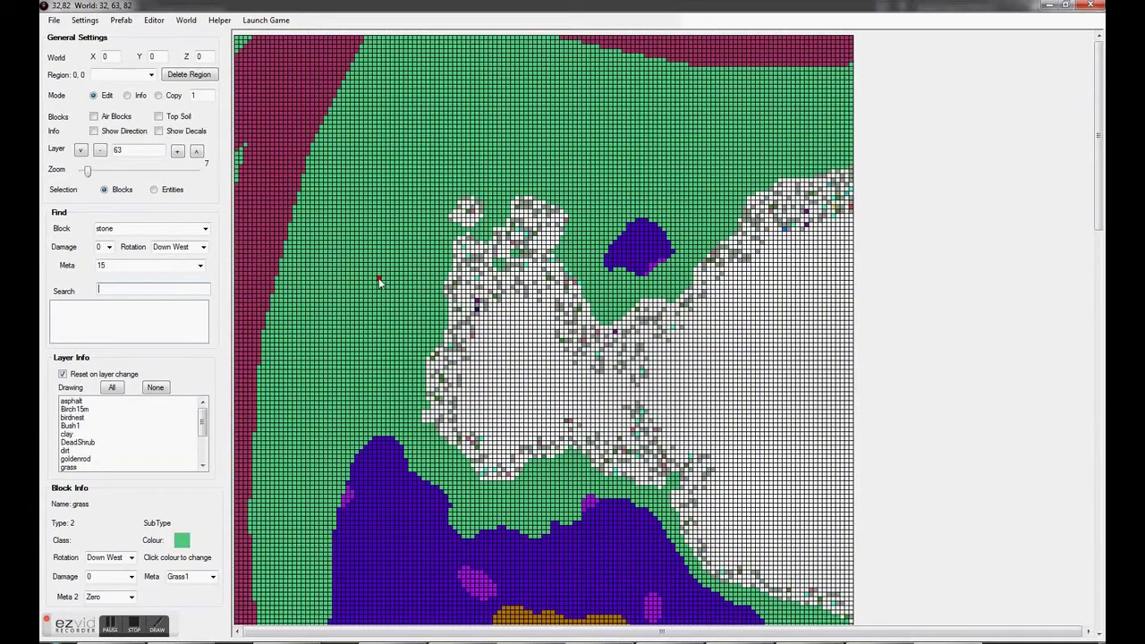
key(Page_Up)
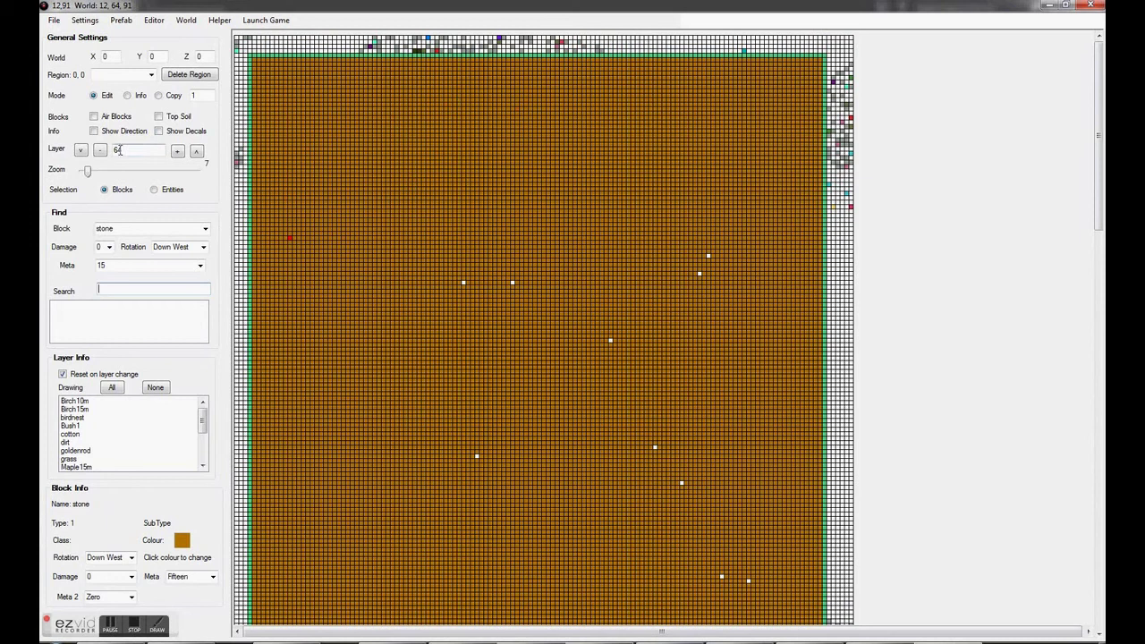
- Remove the underground layers from 0 to 64 from the prefab
click(116, 20)
click(178, 134)
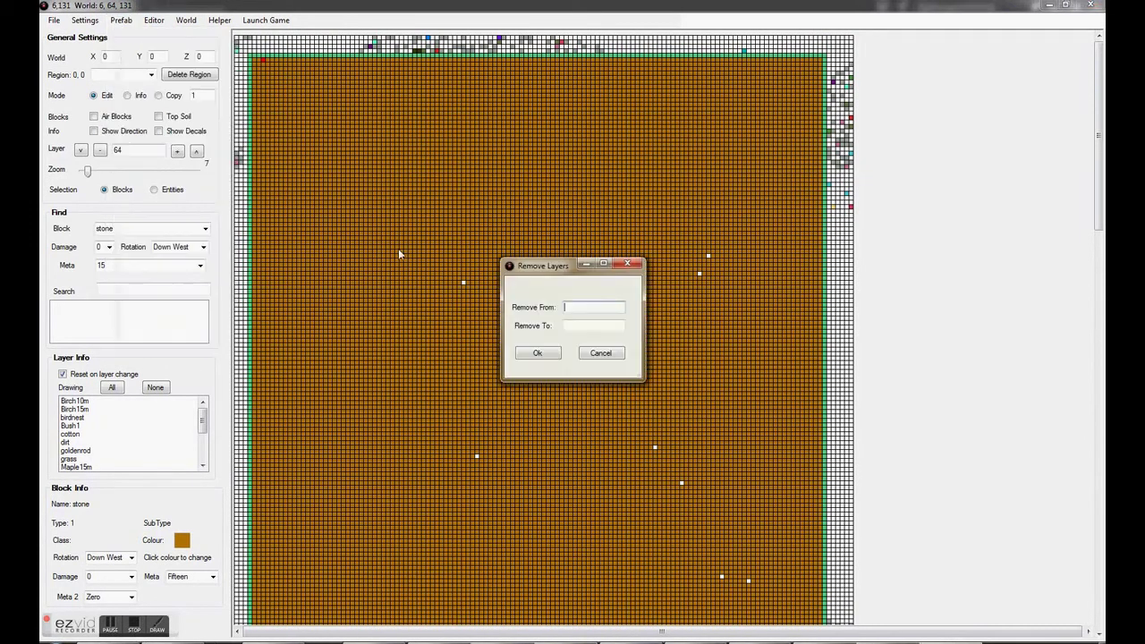
text(0)
key(Tab)
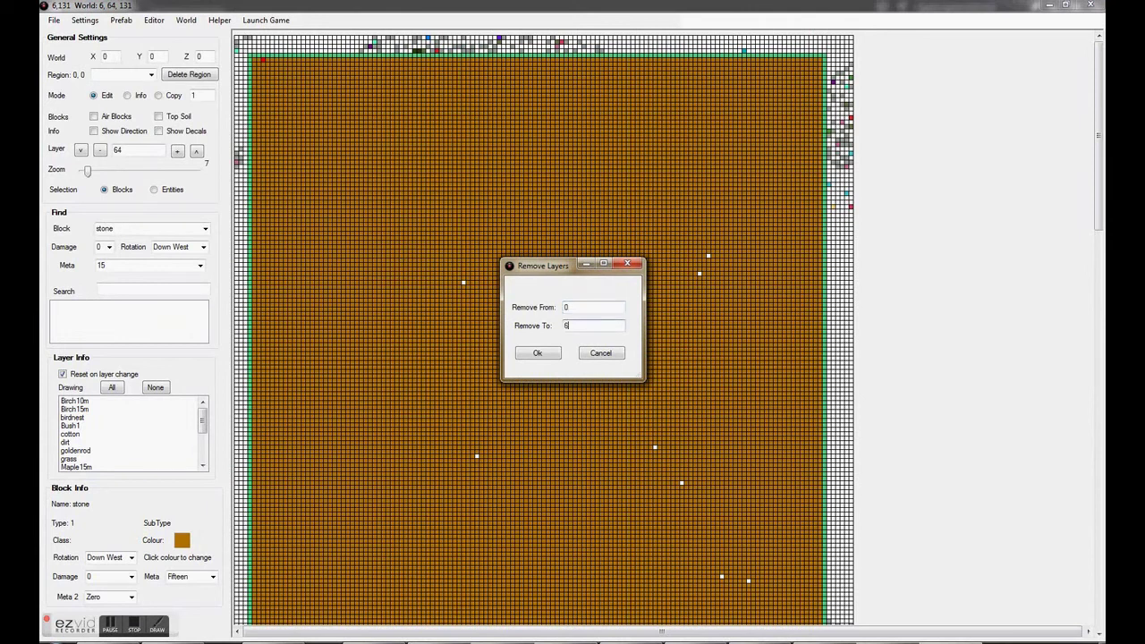
key(Return)
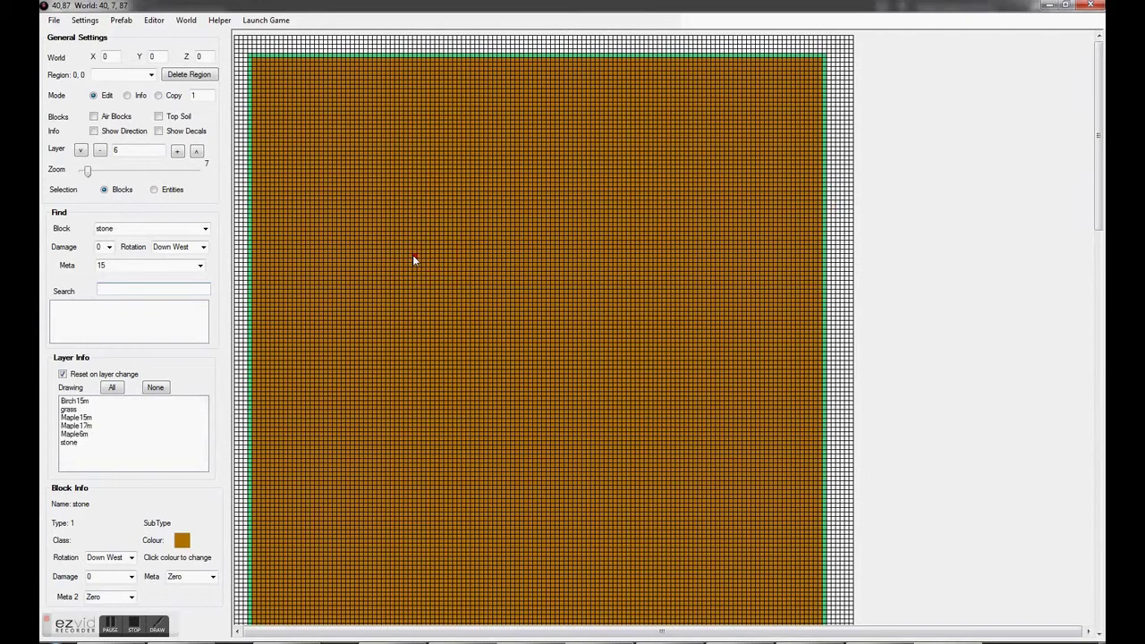
- Go up through the remaining layers to find the first empty one above the prison's highest structure
scroll(412, 263, up, 12)
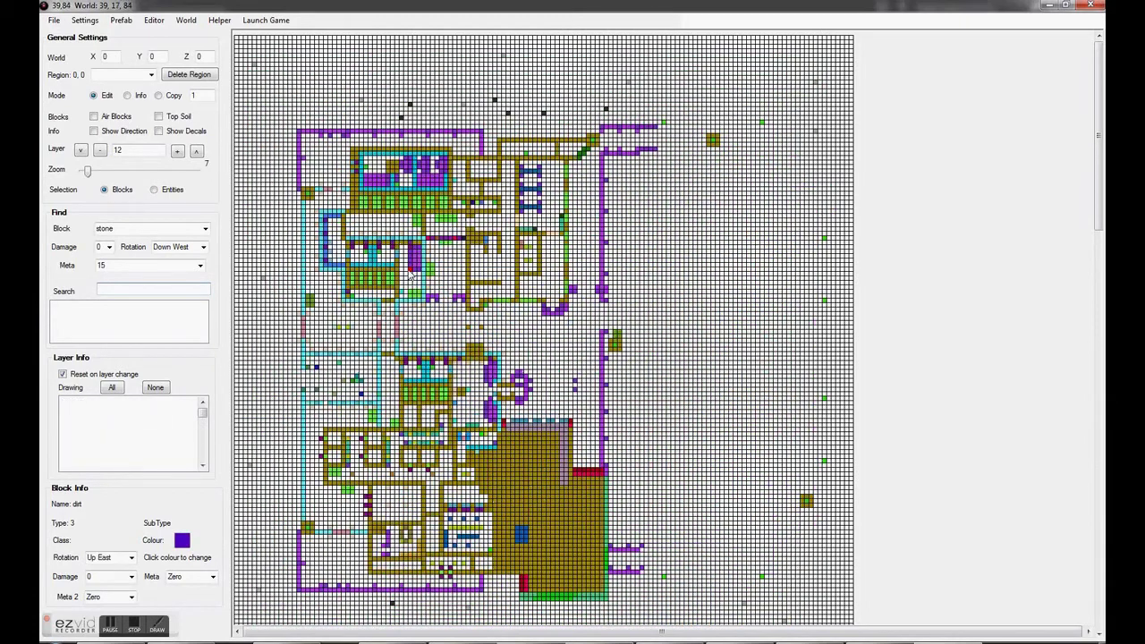
scroll(408, 280, up, 19)
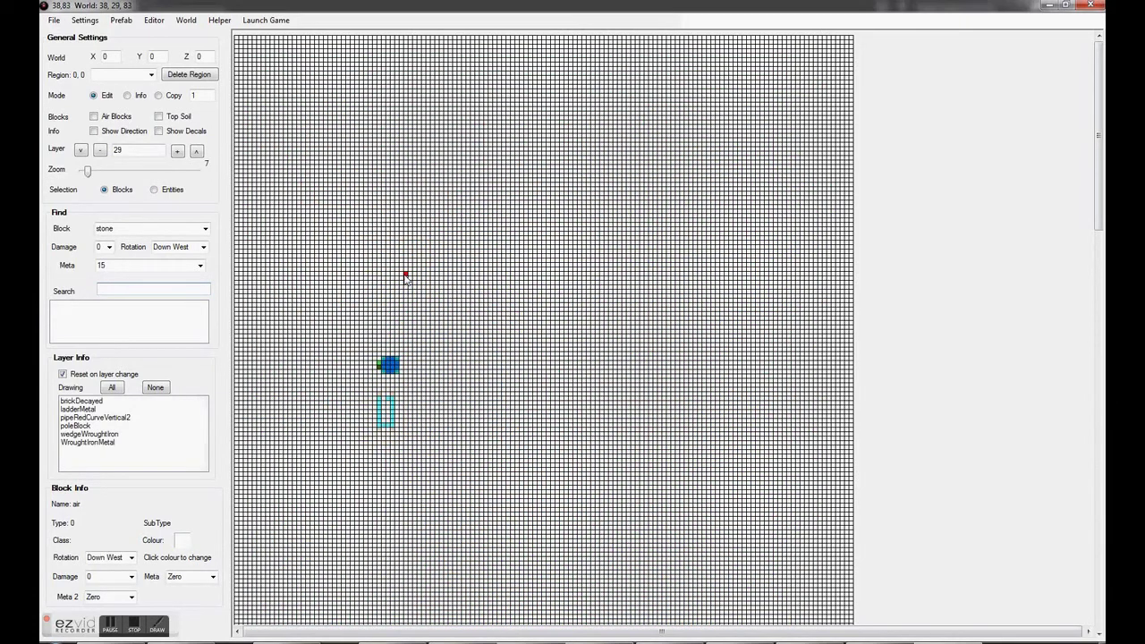
scroll(403, 280, up, 2)
scroll(402, 280, down, 1)
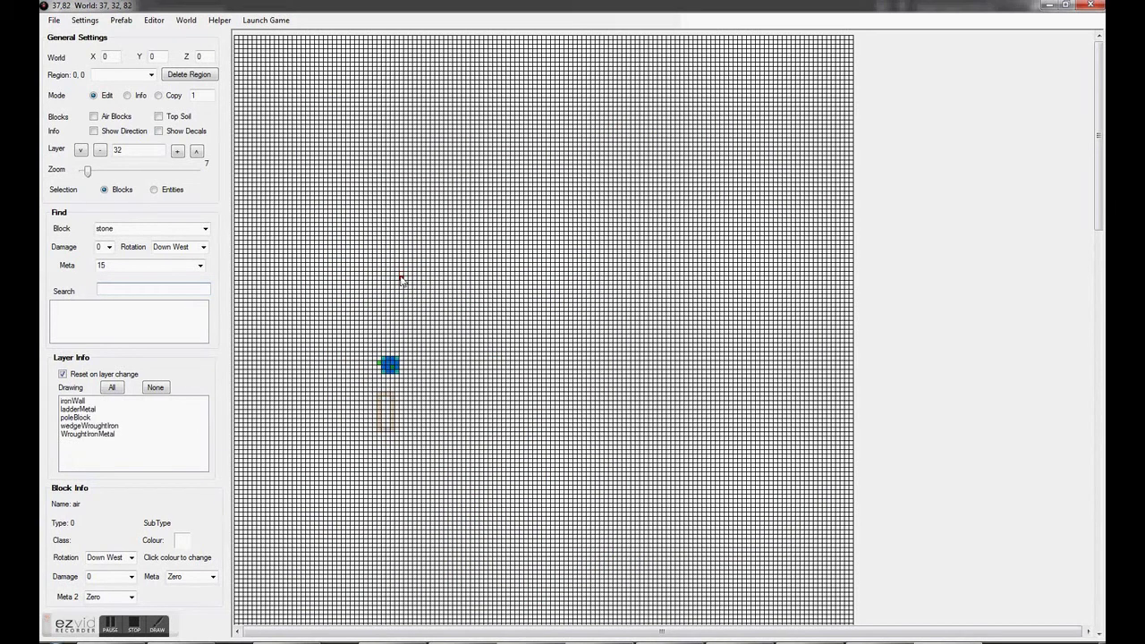
scroll(402, 280, up, 1)
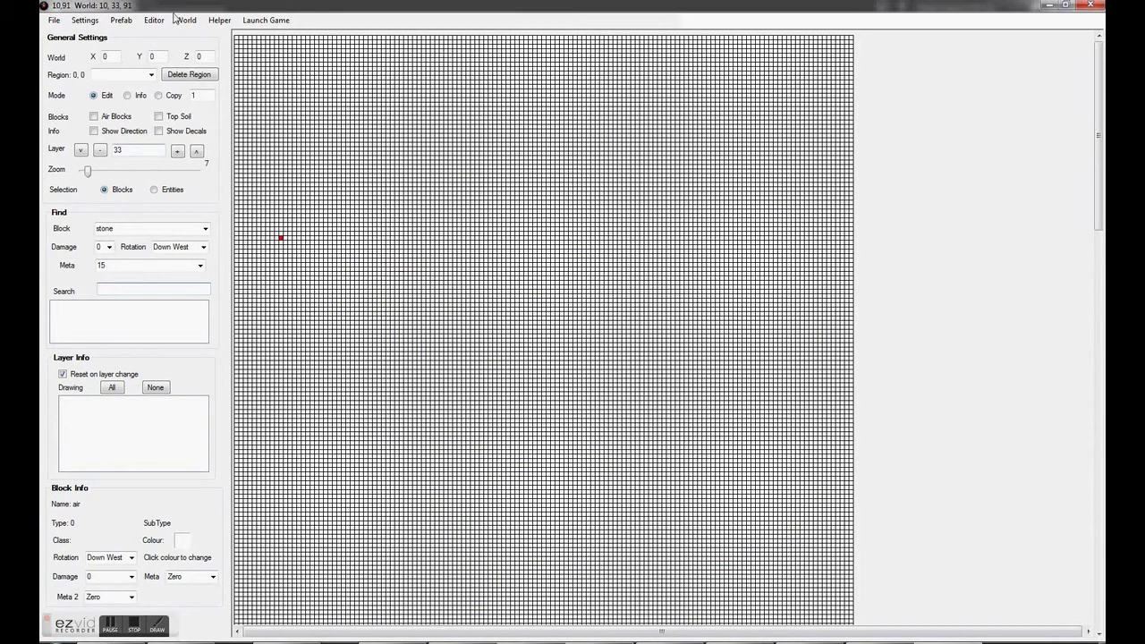
- Try to remove all layers from 33 to 9999
click(122, 20)
click(197, 135)
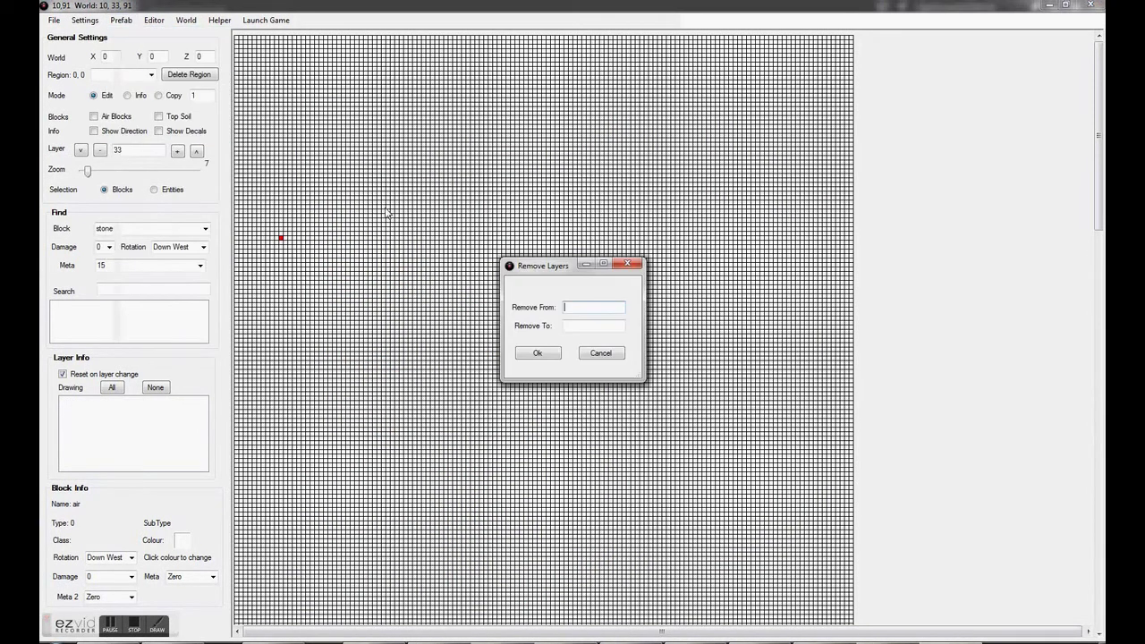
text(33)
click(566, 326)
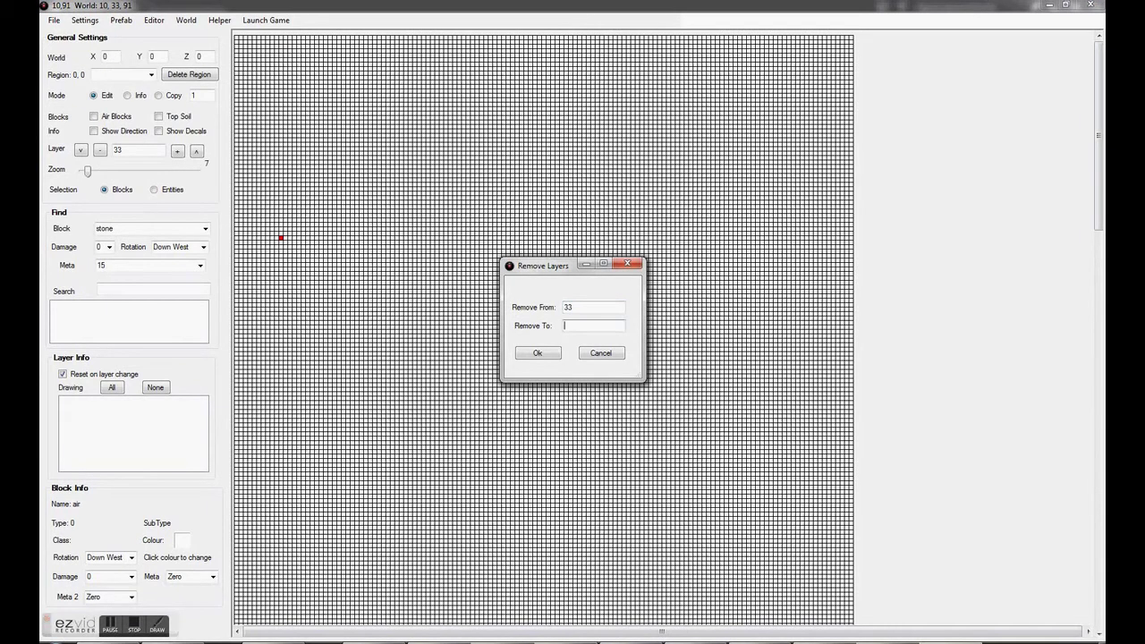
text(9999)
click(538, 353)
click(619, 368)
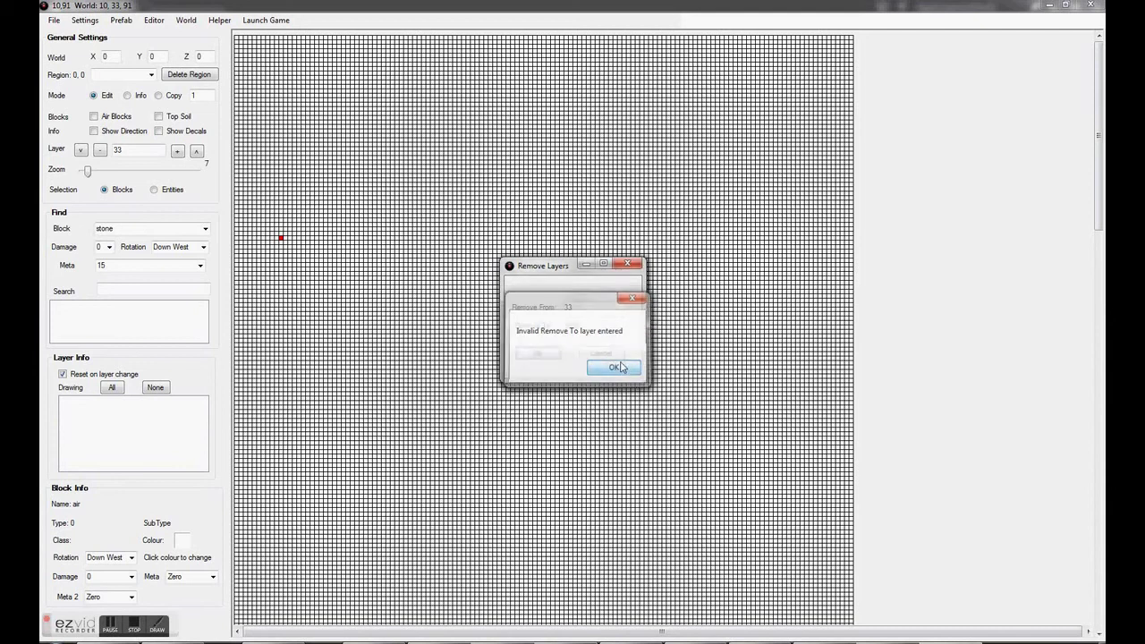
click(606, 351)
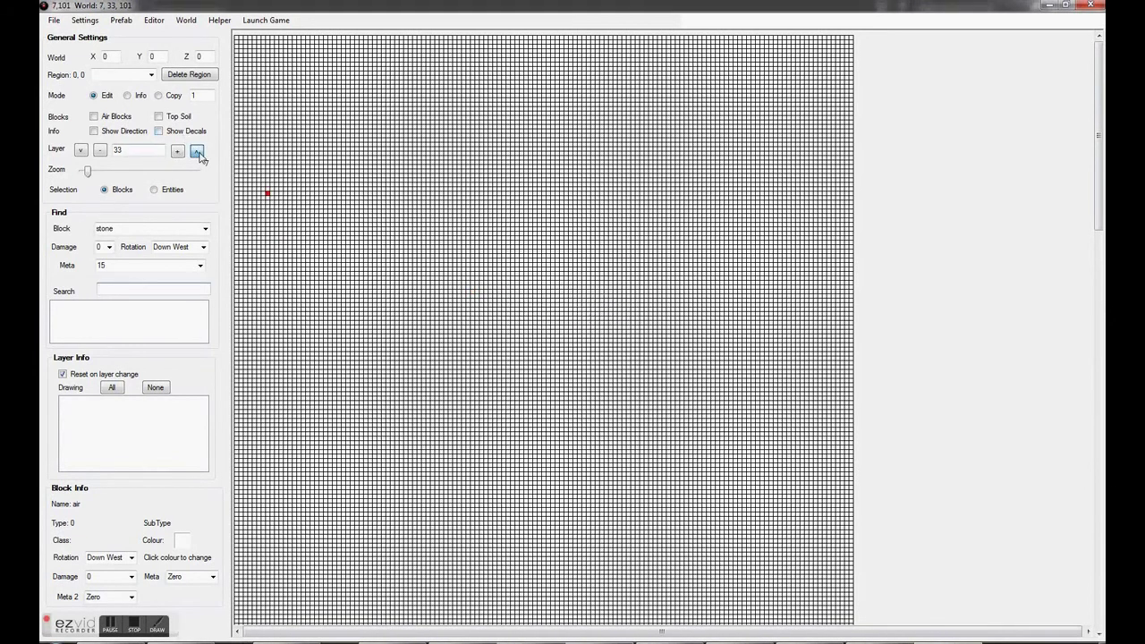
- Look up the topmost layer's number and remove the empty layers from 33 to 190
click(198, 153)
click(154, 19)
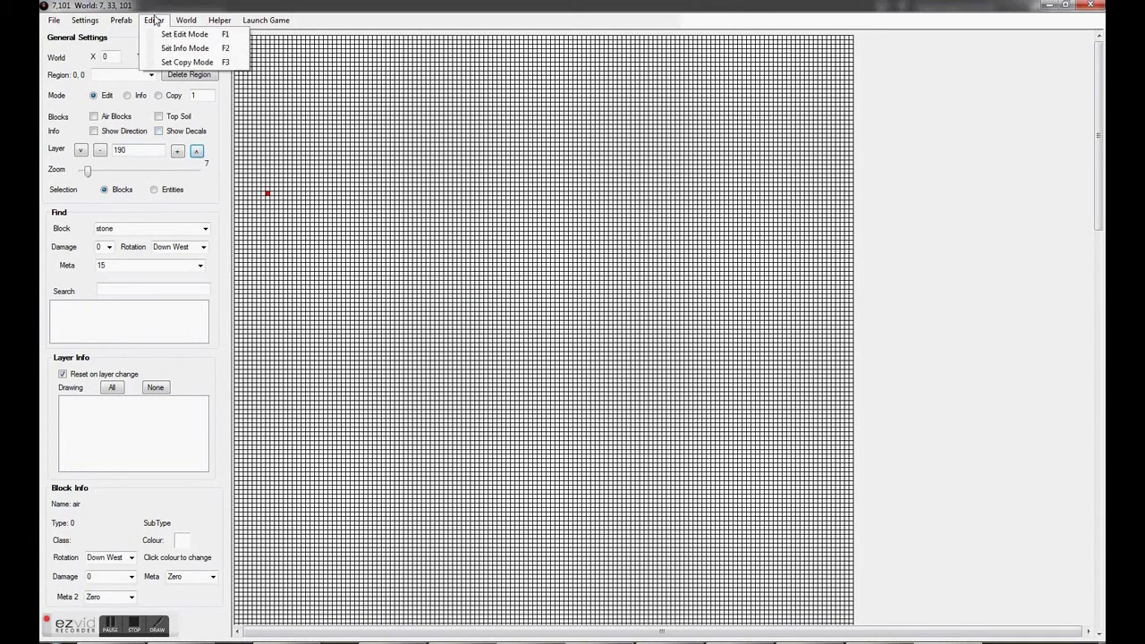
mouse_move(126, 25)
click(148, 132)
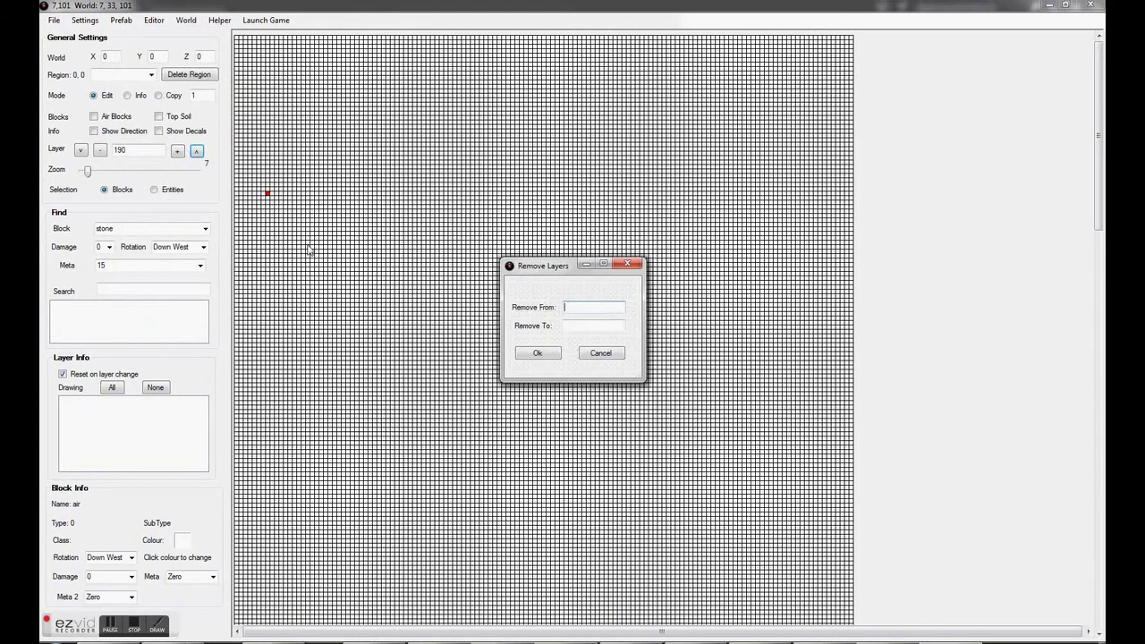
key(Tab)
text(190)
click(533, 351)
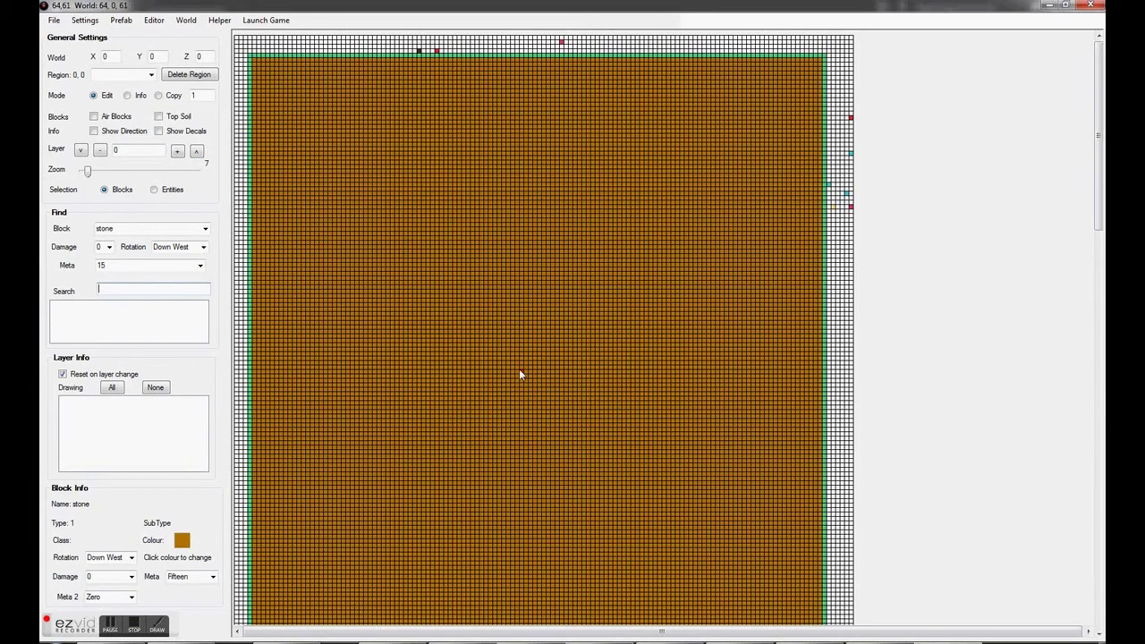
- Examine the remaining prison layers one by one from 0 up to 27
scroll(492, 374, up, 13)
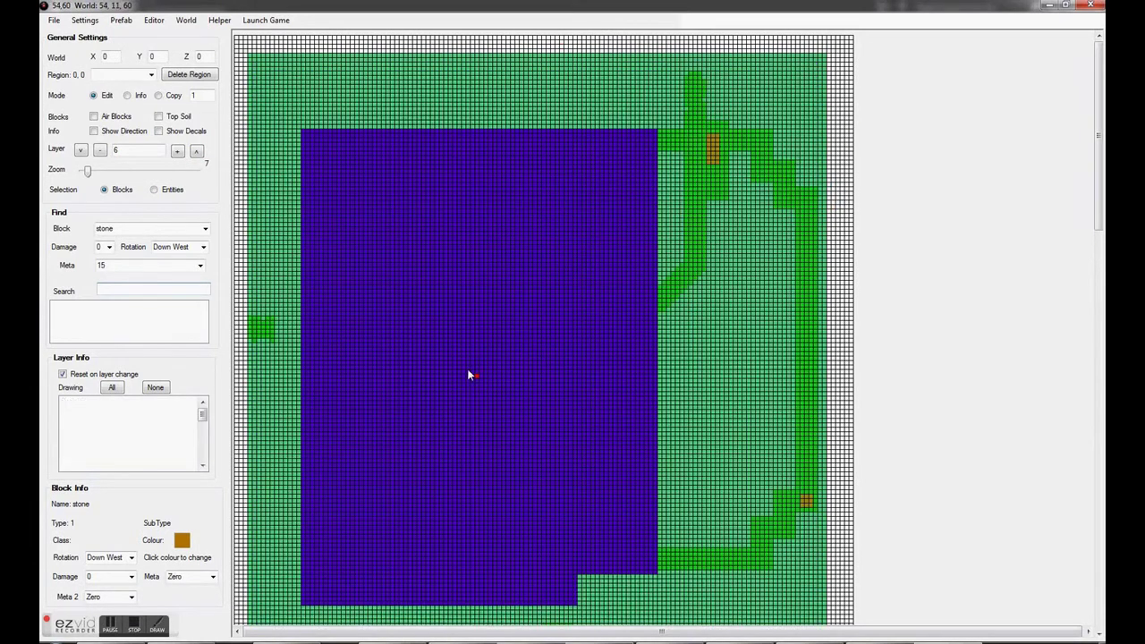
scroll(467, 373, up, 7)
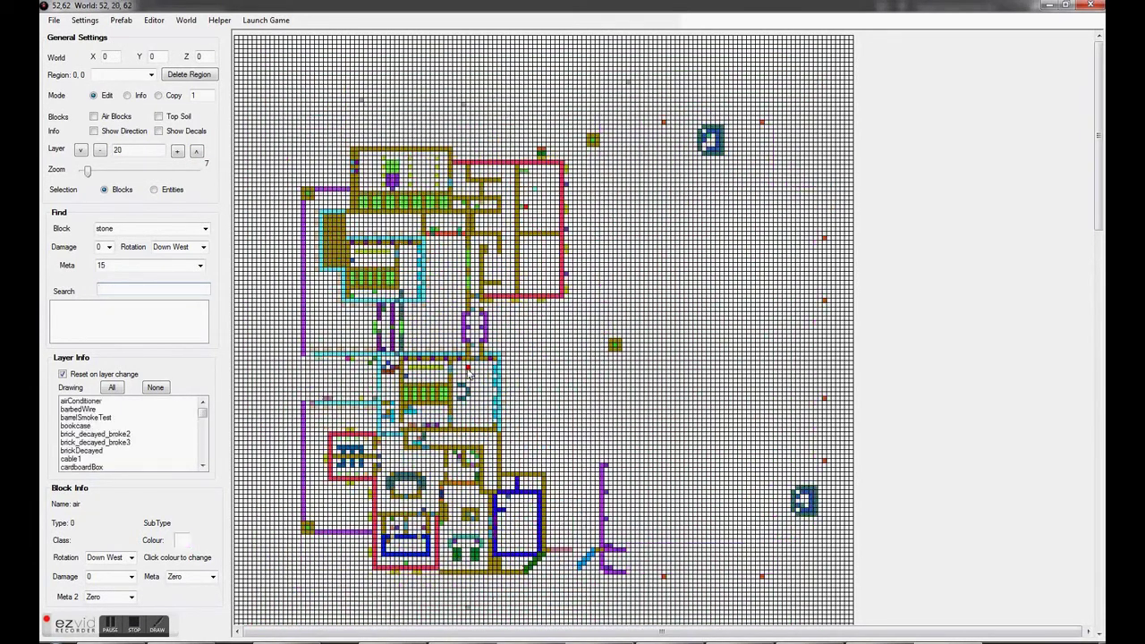
scroll(447, 376, up, 7)
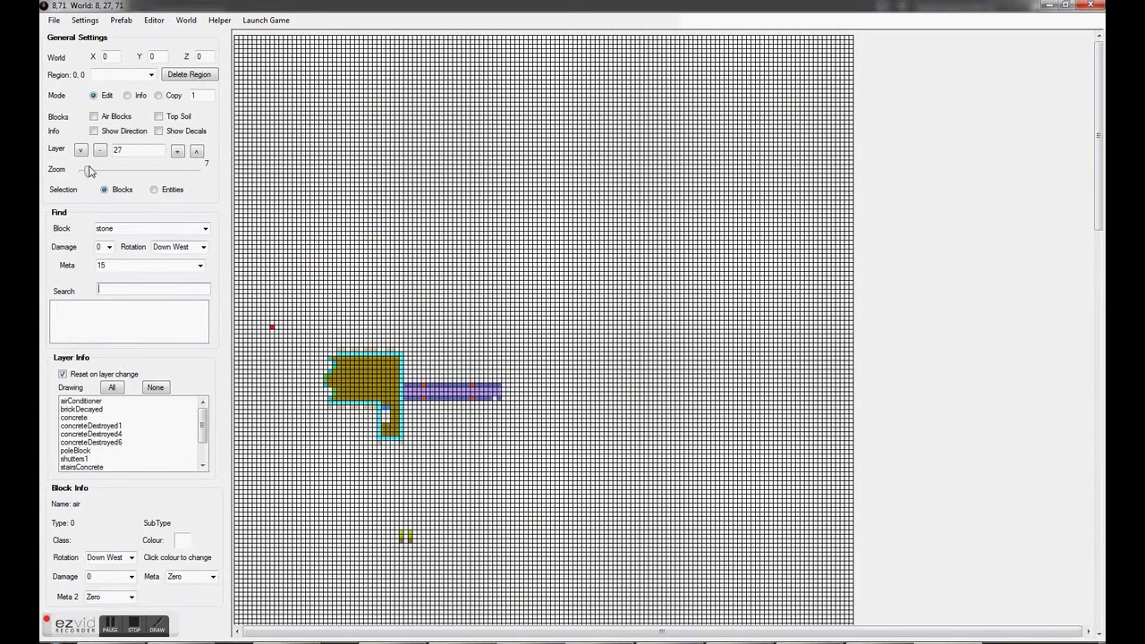
- Reduce the grid's zoom to 5 and go back down to layer 8
drag(87, 170, 86, 170)
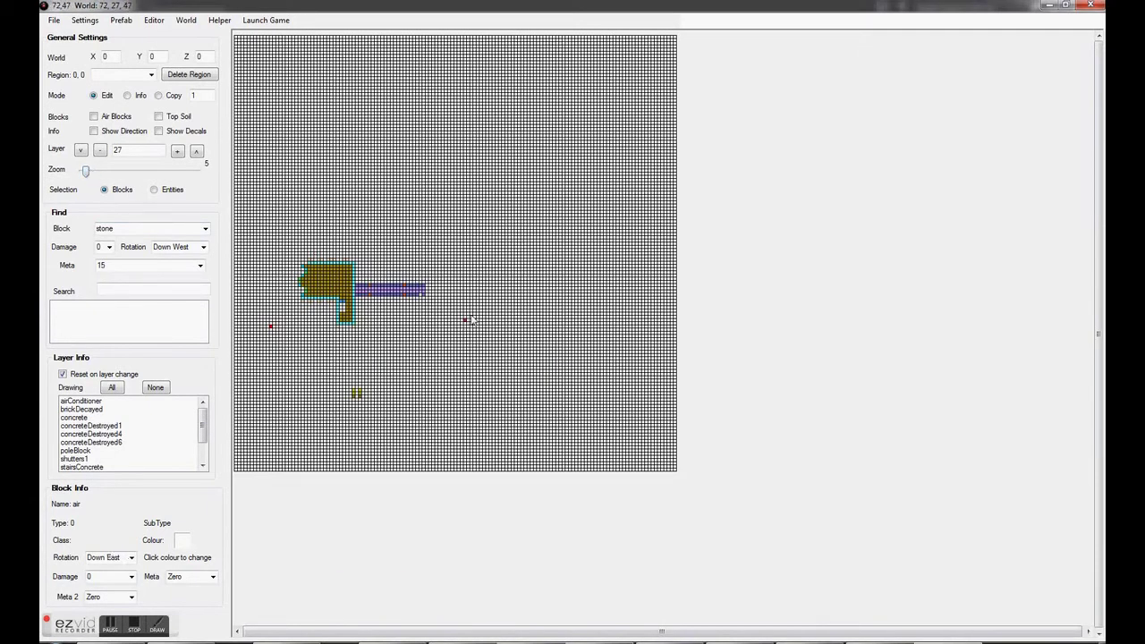
scroll(470, 315, down, 2)
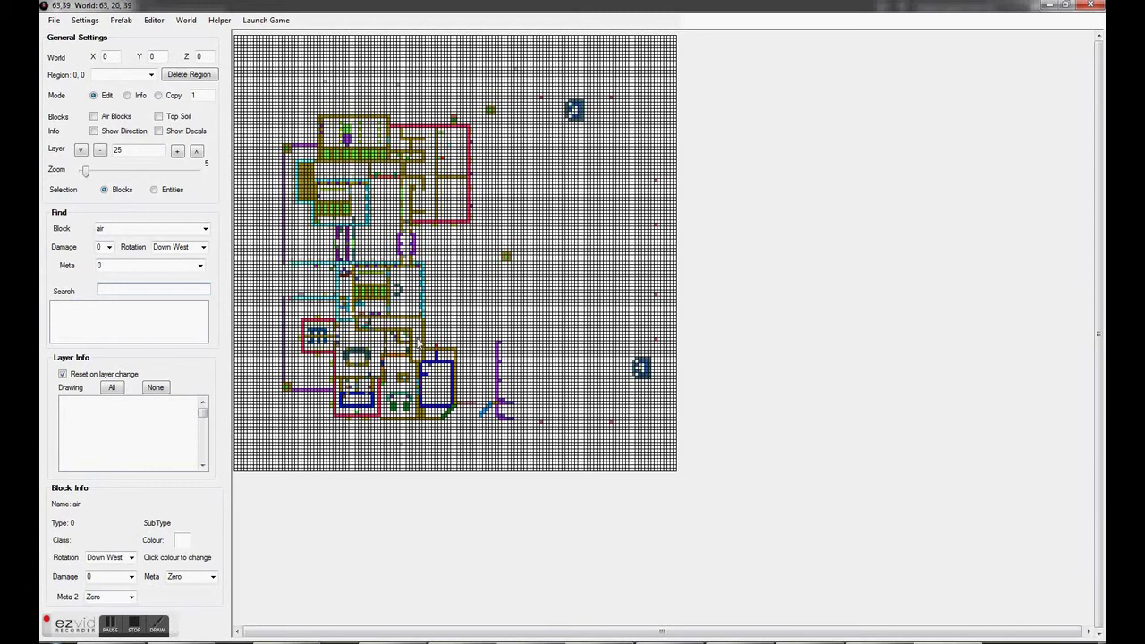
scroll(434, 282, down, 17)
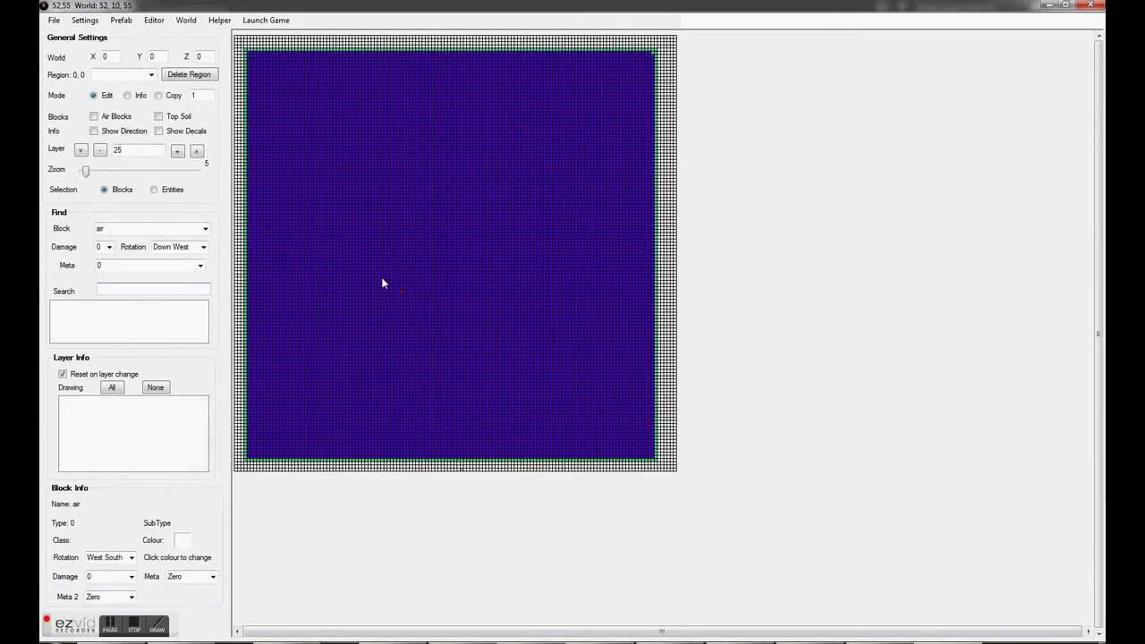
click(338, 209)
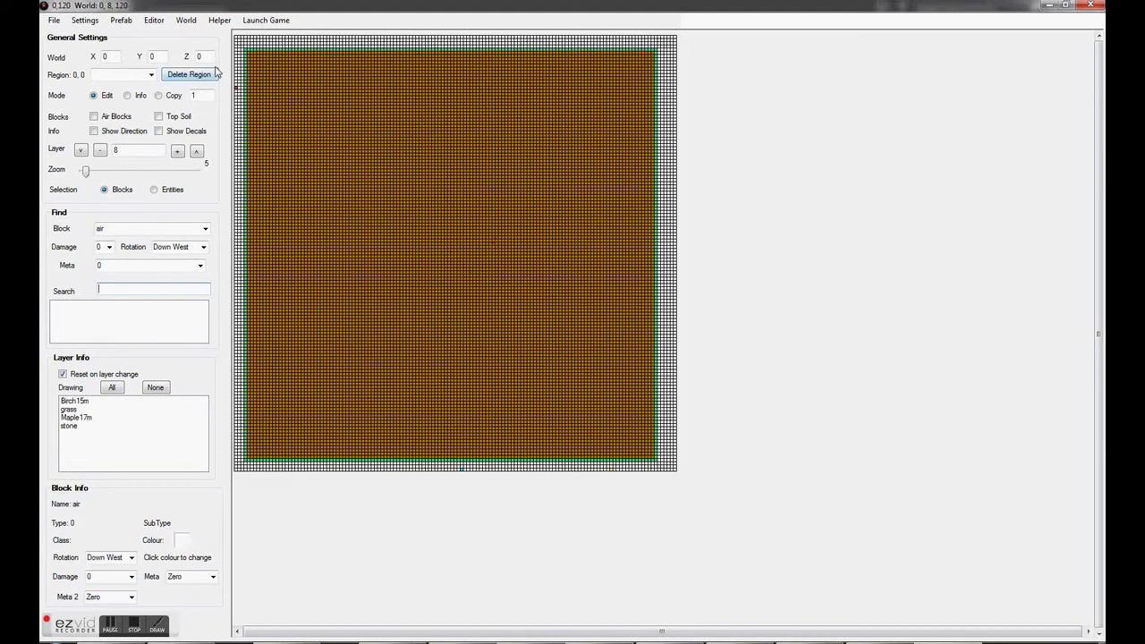
- Remove the surplus outer columns and rows on all four sides, up to the green border of the prison area
click(116, 21)
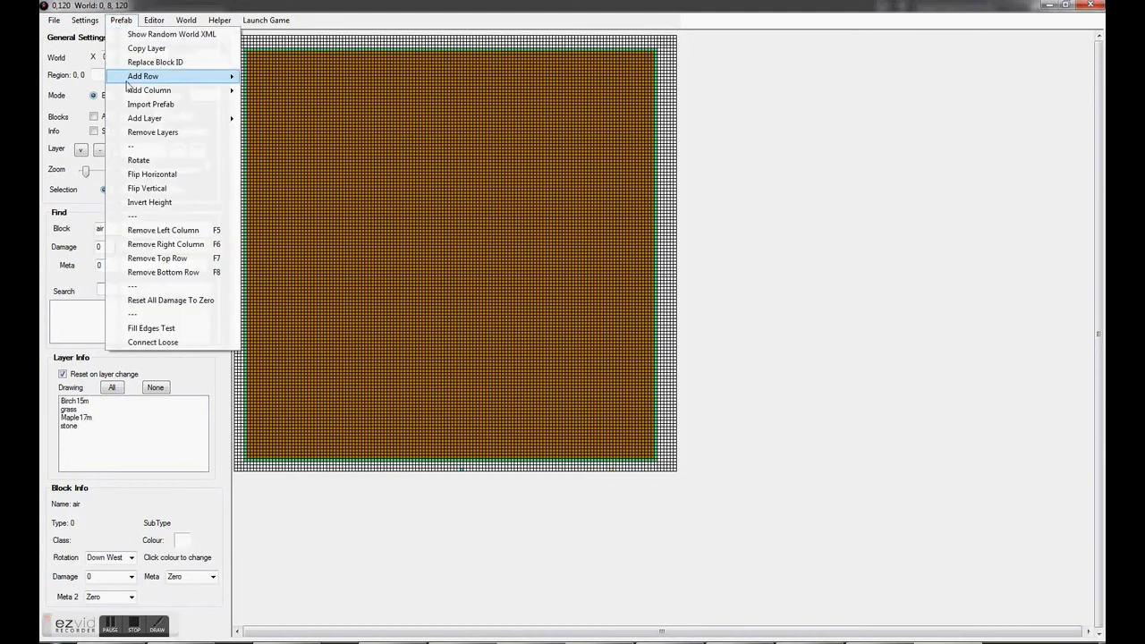
click(213, 235)
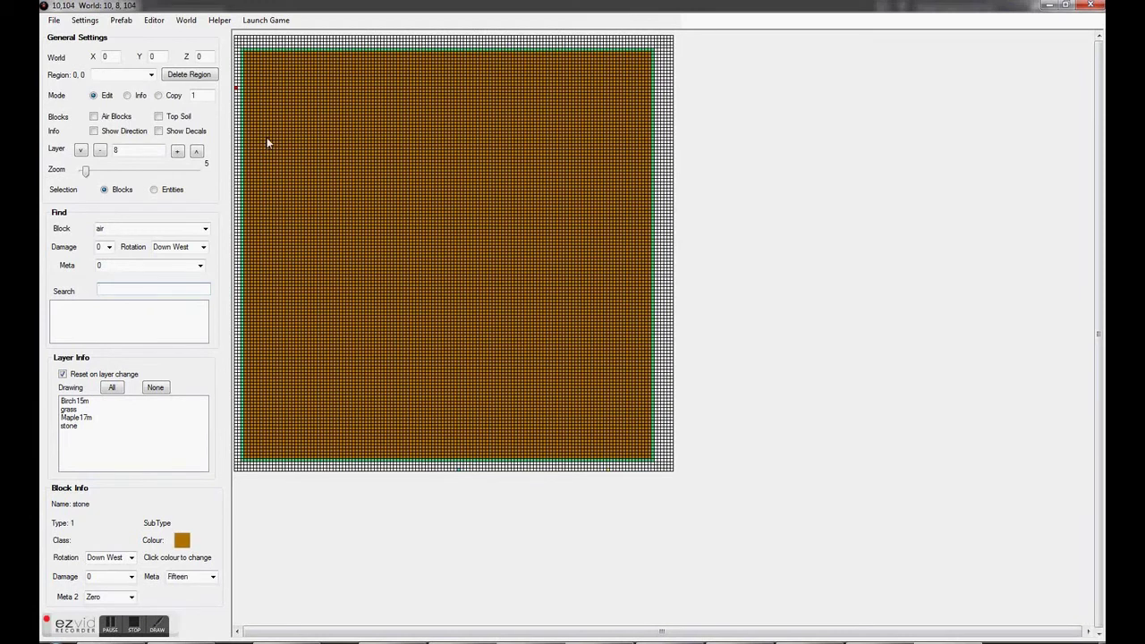
key(ctrl+Left)
key(ctrl+Left)
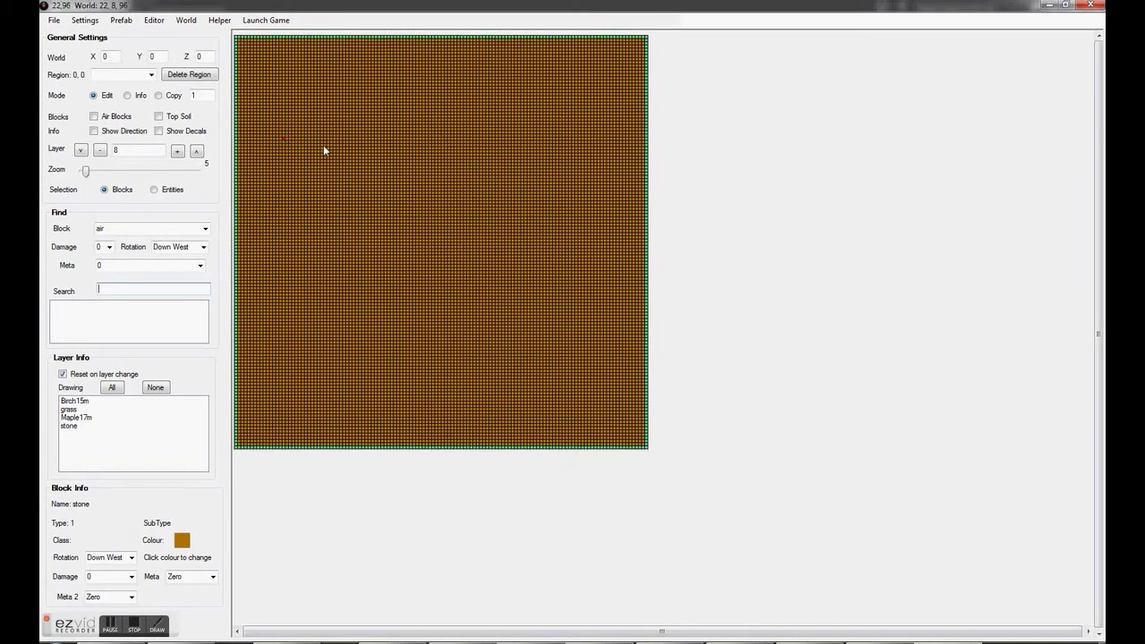
- Examine the cropped prison's layers from 8 up to about 19 and a few layers back down
right_click(428, 212)
scroll(428, 216, up, 7)
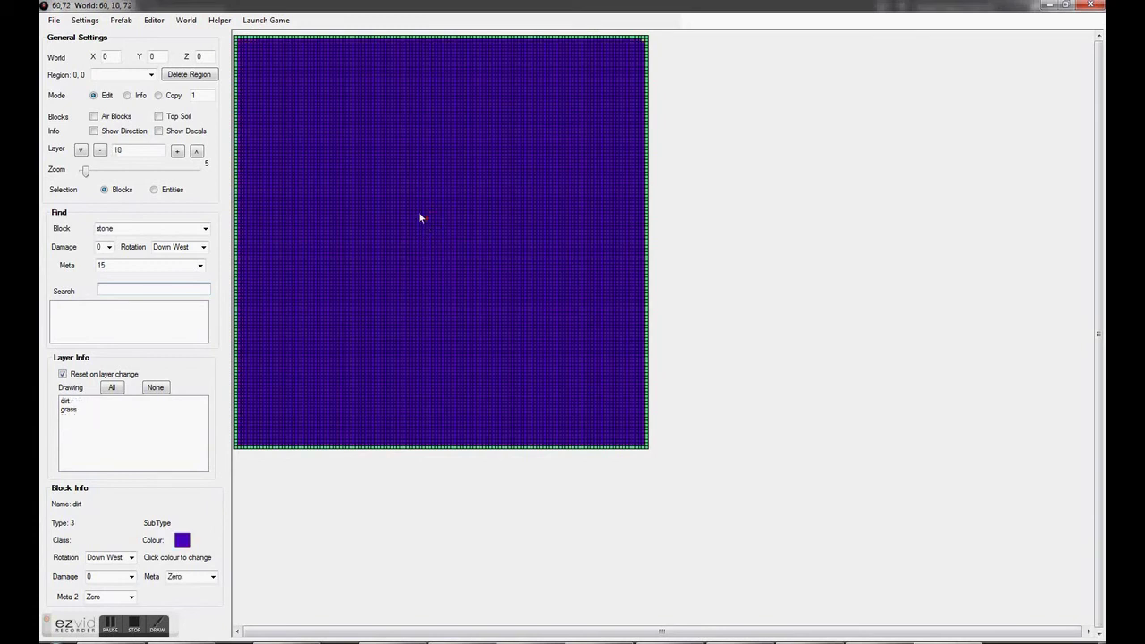
scroll(409, 231, up, 7)
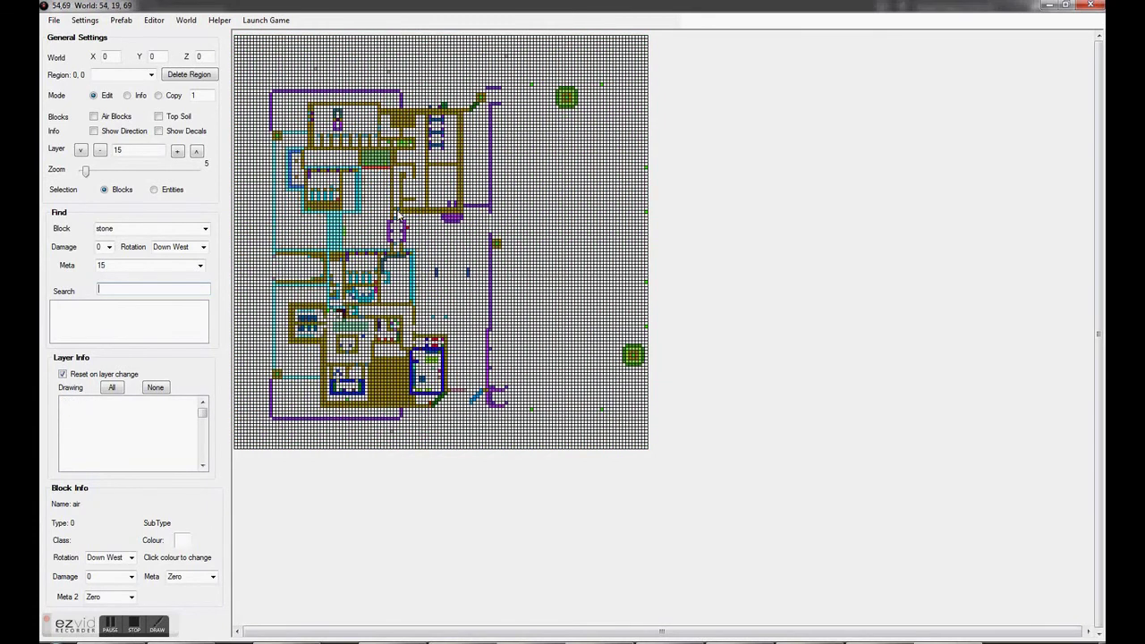
scroll(375, 188, down, 5)
- Save the trimmed prefab as Prison in the game's Prefabs folder, replacing the existing prison.tts
click(53, 20)
click(117, 133)
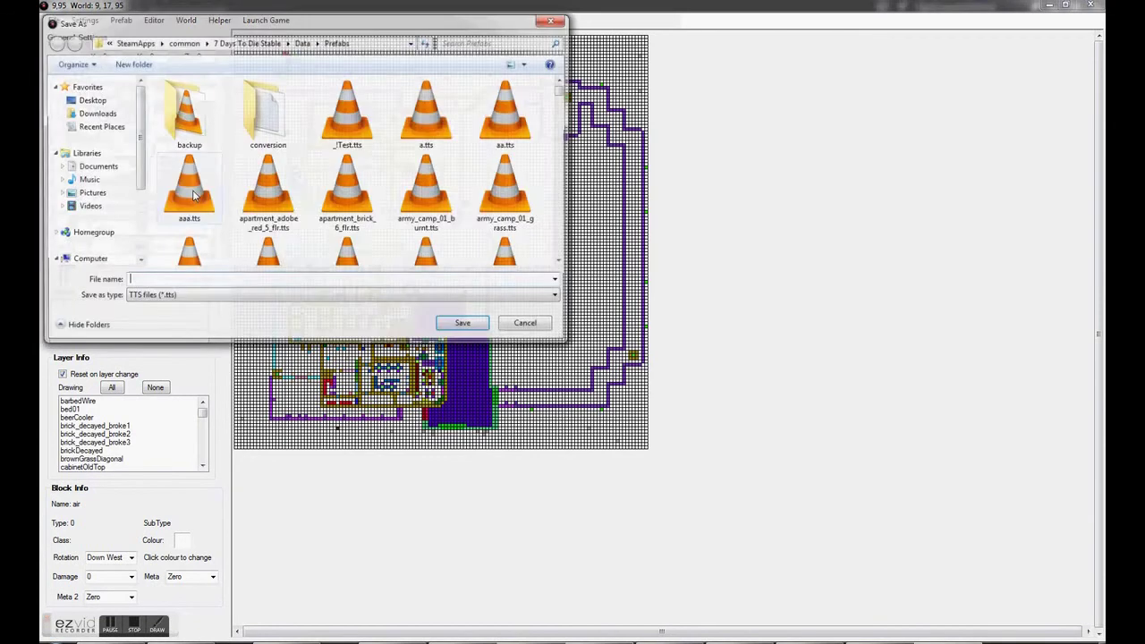
text(Prison)
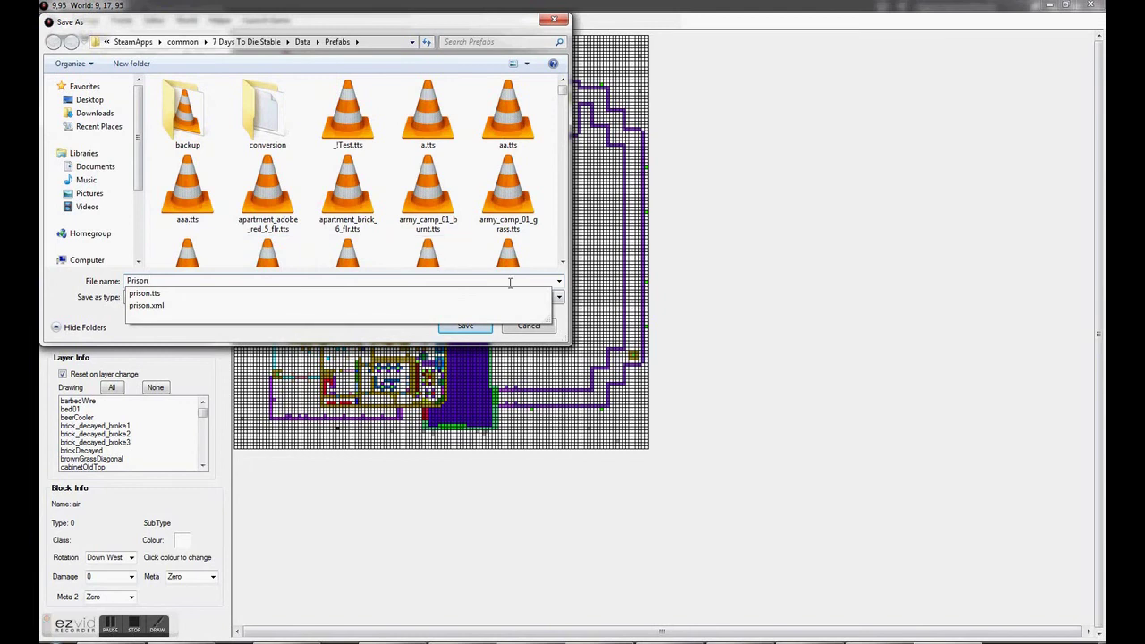
click(465, 326)
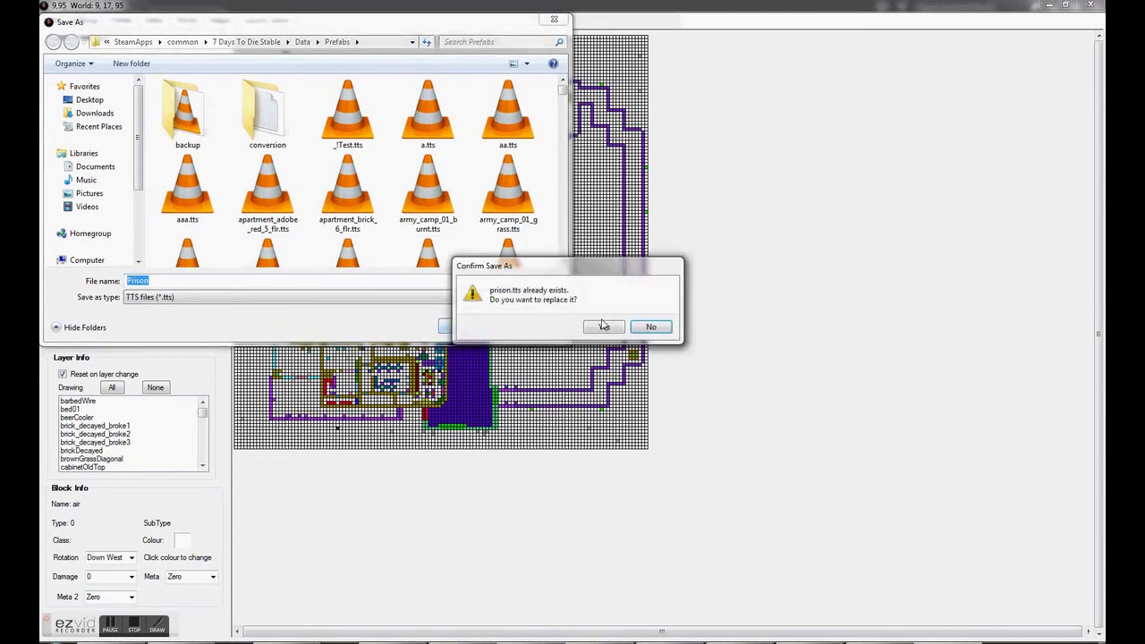
click(602, 328)
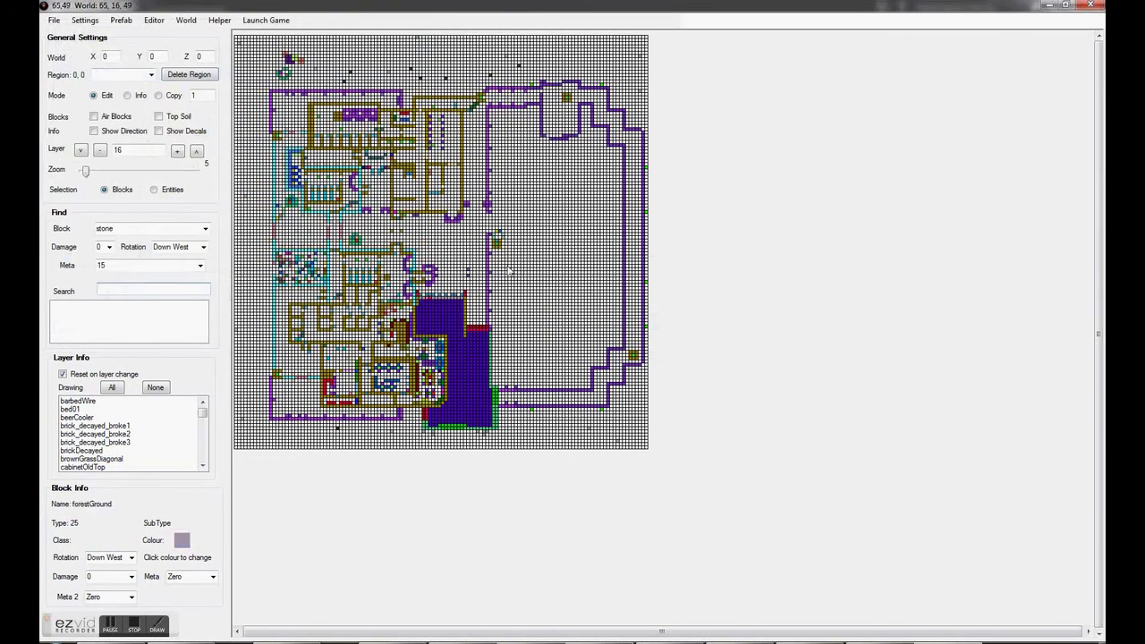